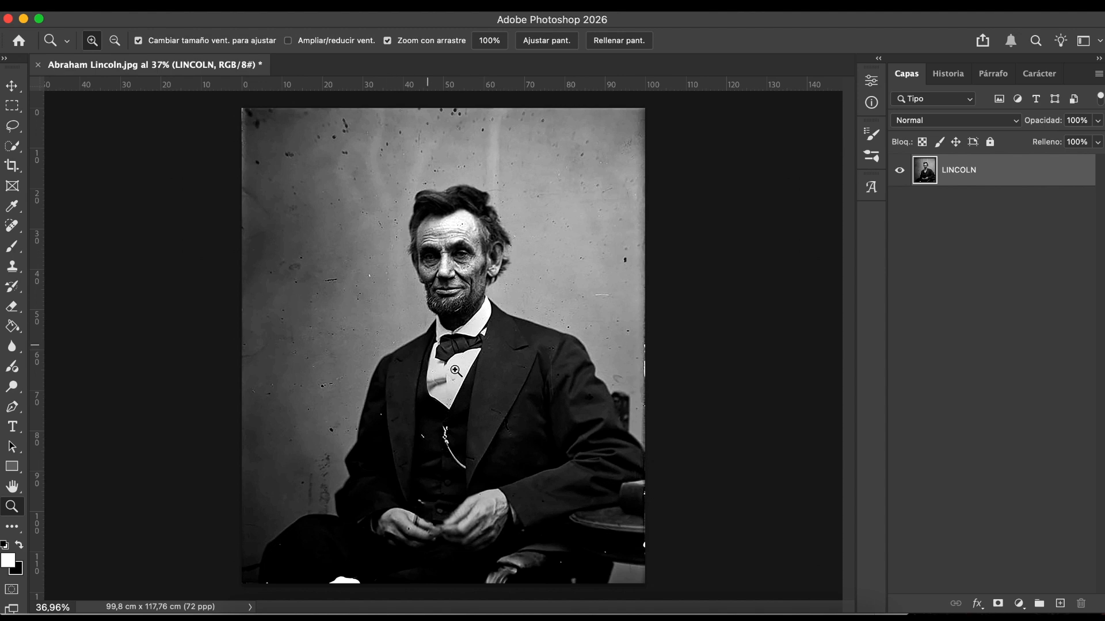
- Create a new empty layer above LINCOLN and rename it LLUM NEÓ
left_click(12, 105)
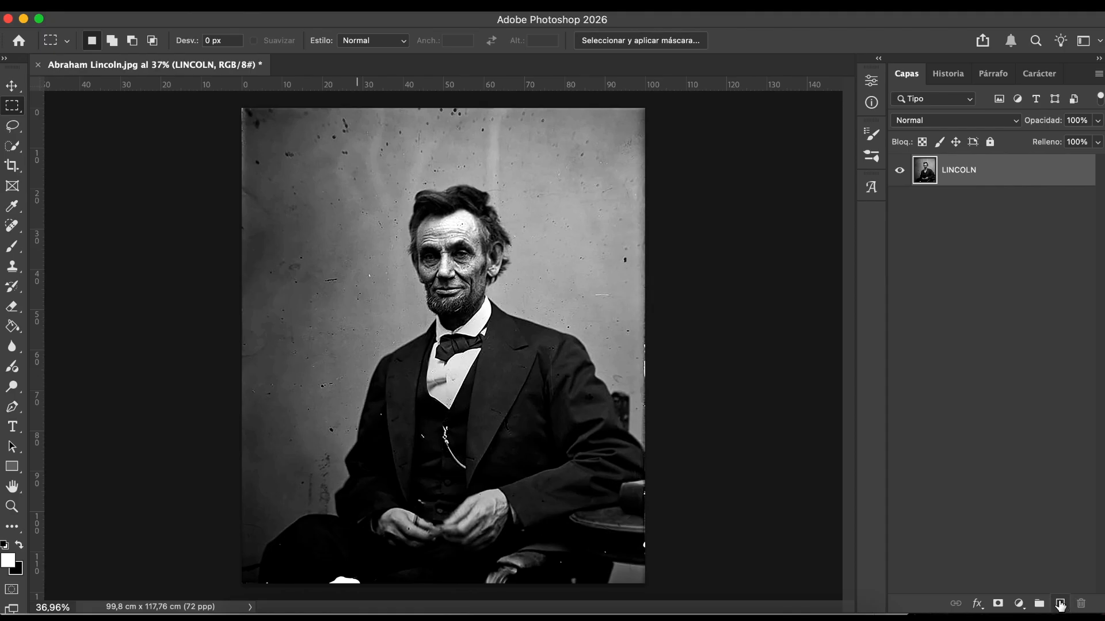
left_click(1061, 604)
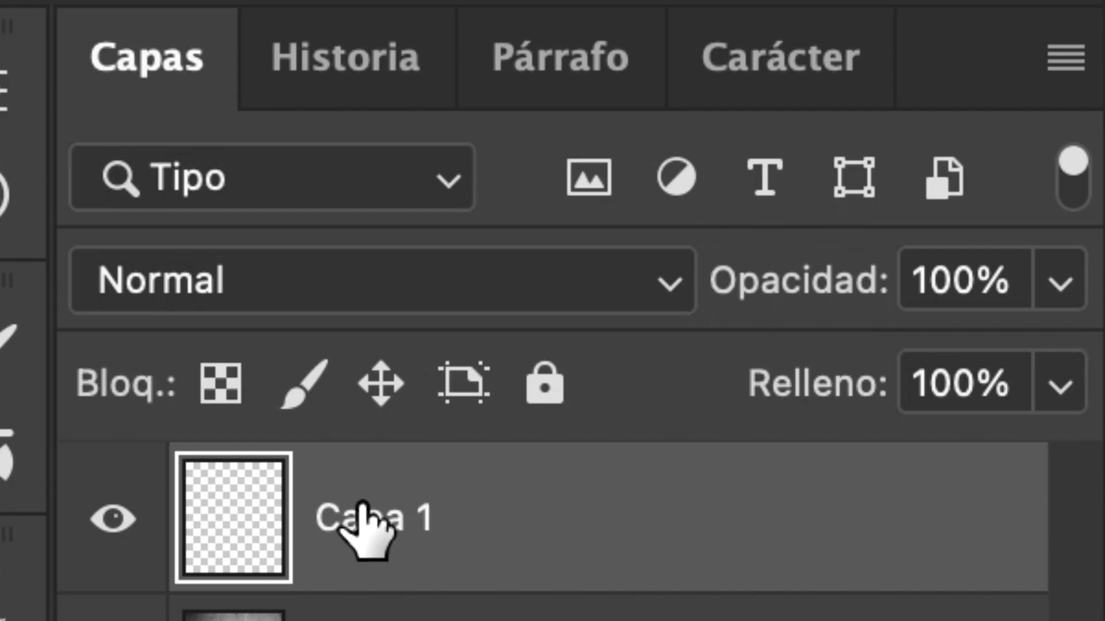
double_click(952, 170)
type("LLUM NE")
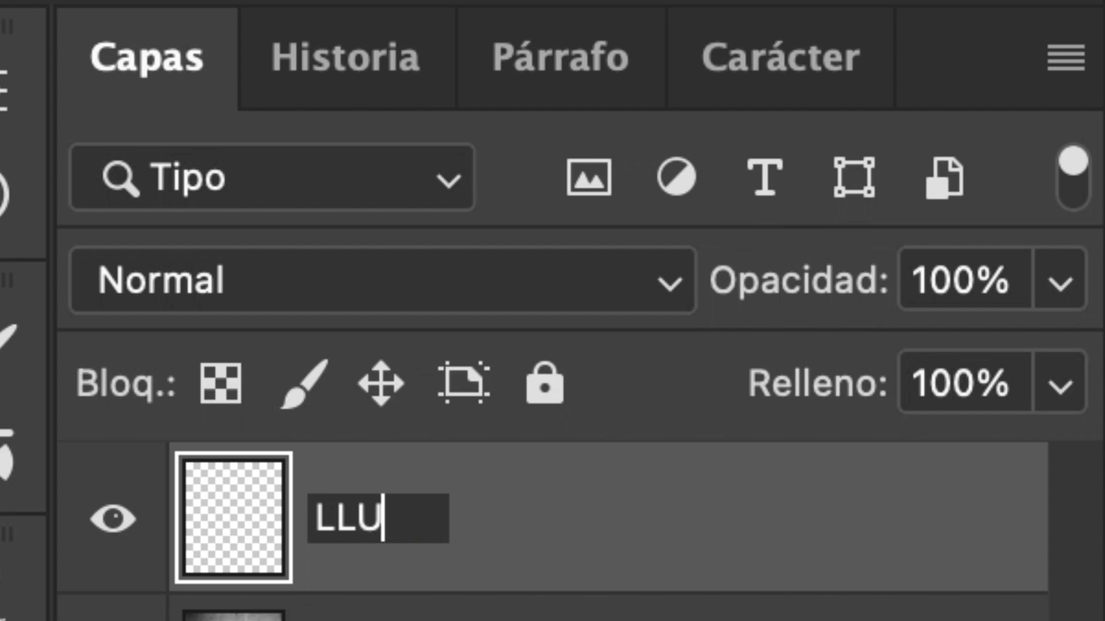
type("Ó")
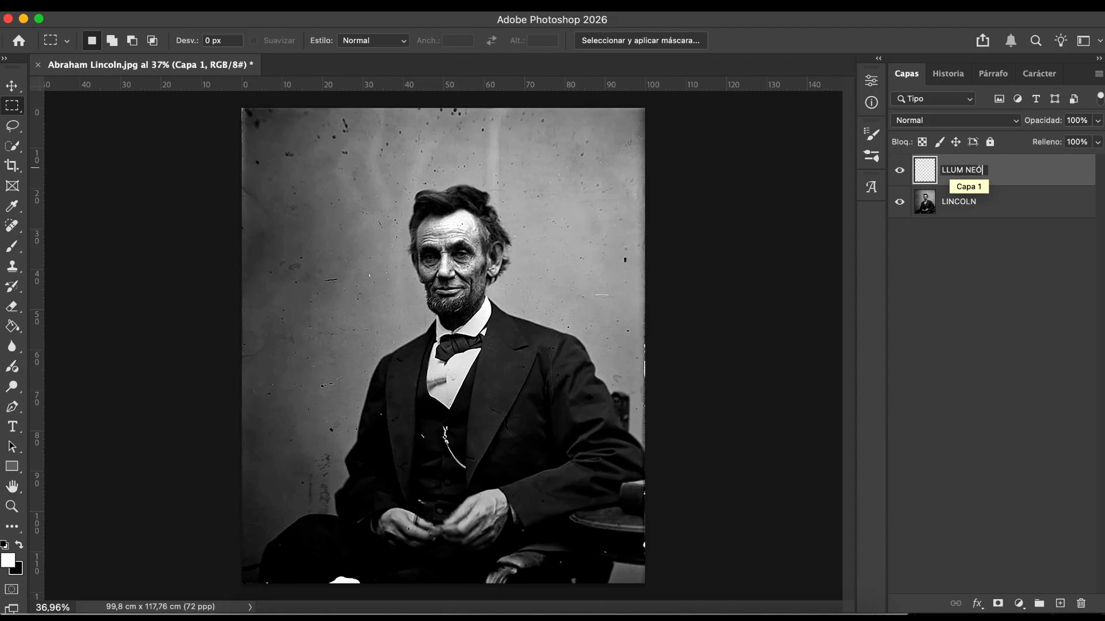
key("Return")
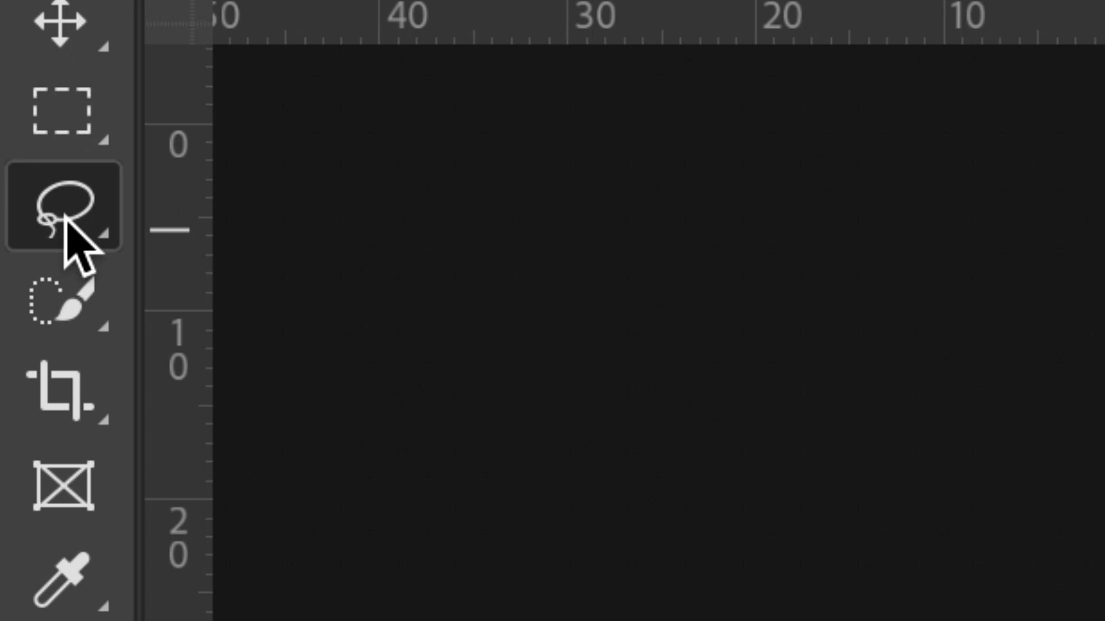
- Outline a closed, downward-pointing triangular selection across the man's face and chest with the Polygonal Lasso
left_click(13, 127)
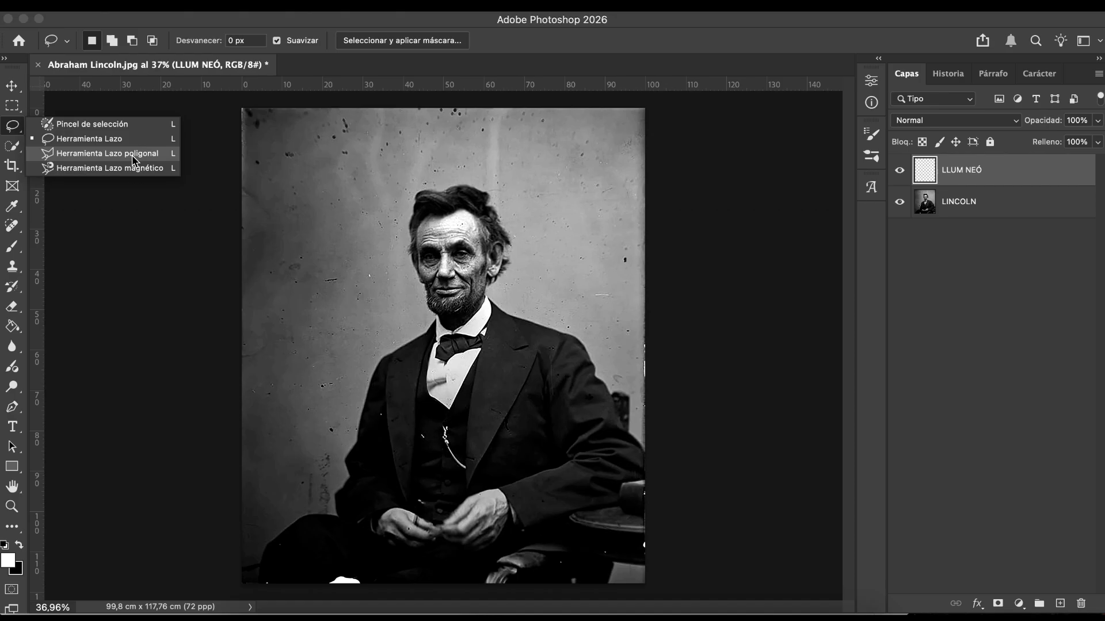
left_click(107, 153)
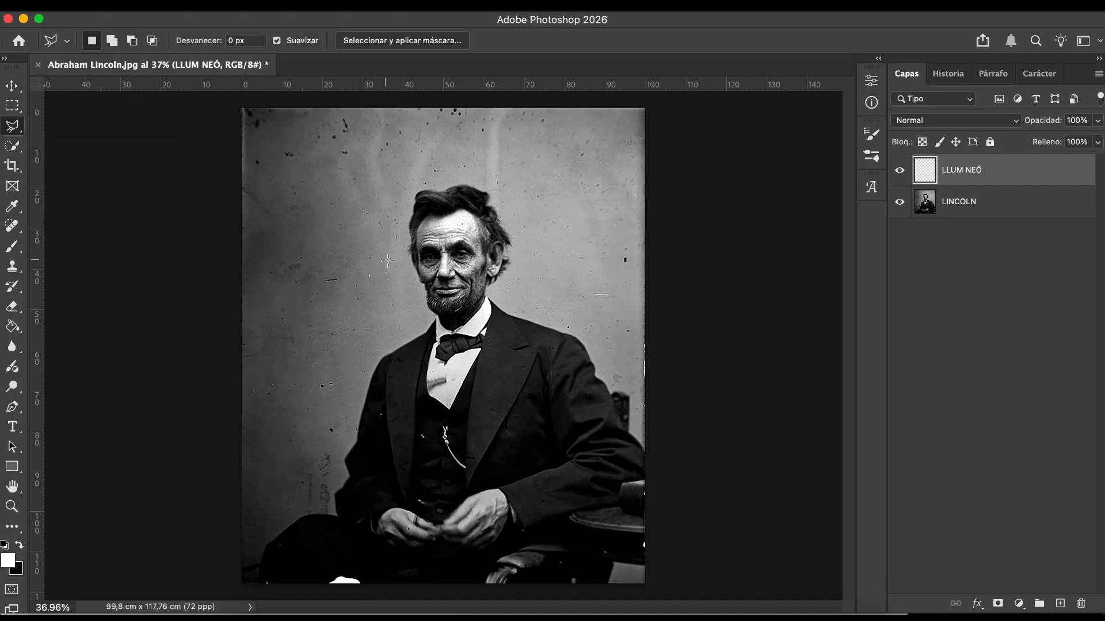
left_click(353, 269)
left_click(564, 225)
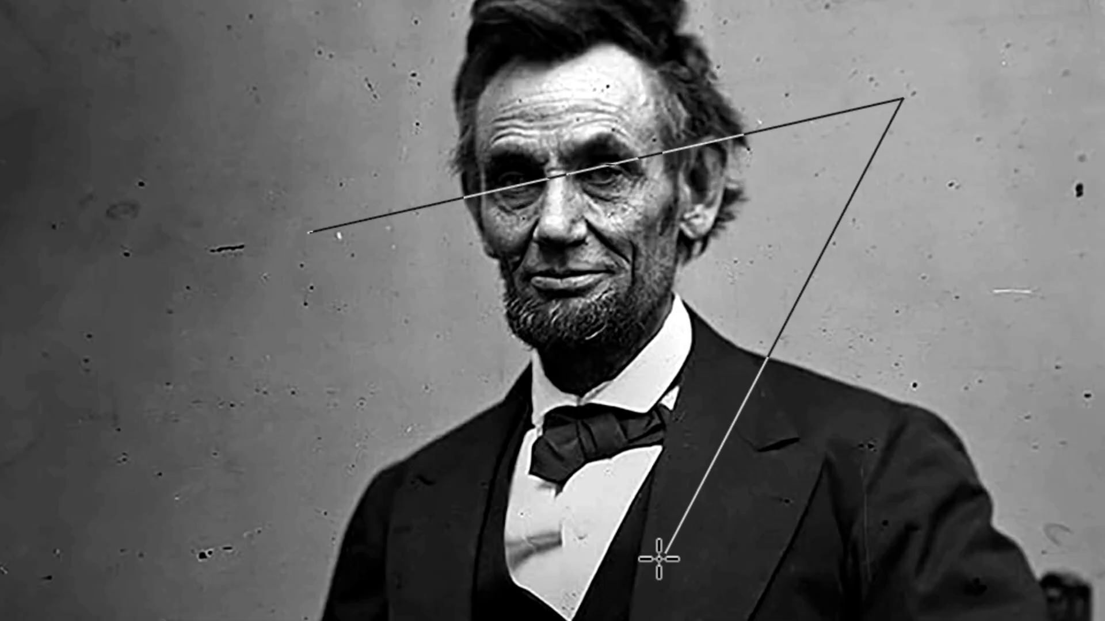
left_click(642, 586)
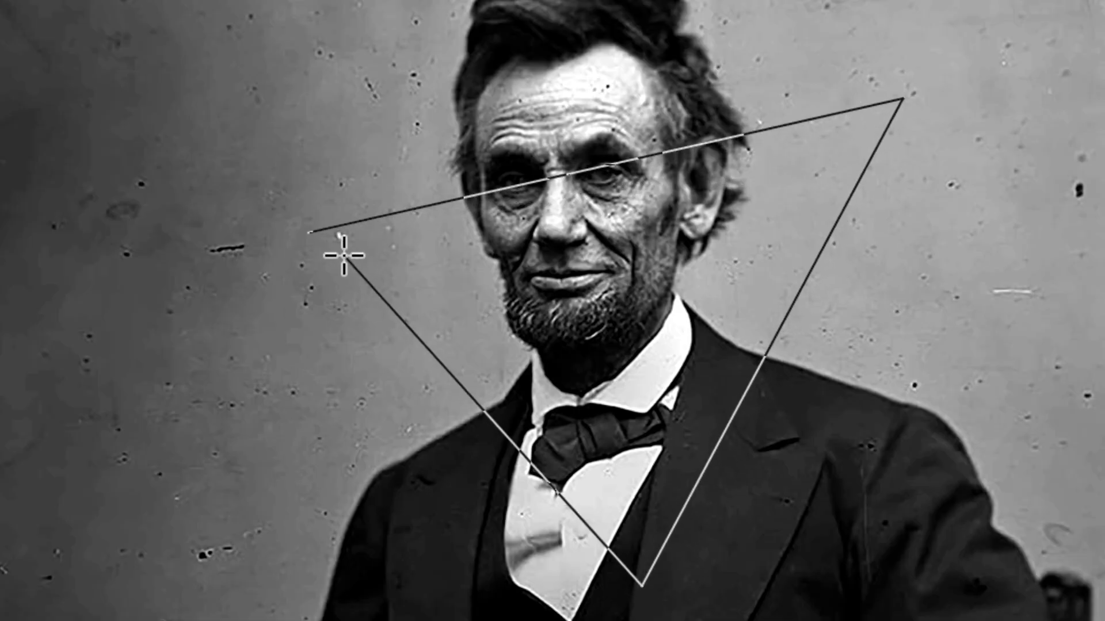
left_click(319, 229)
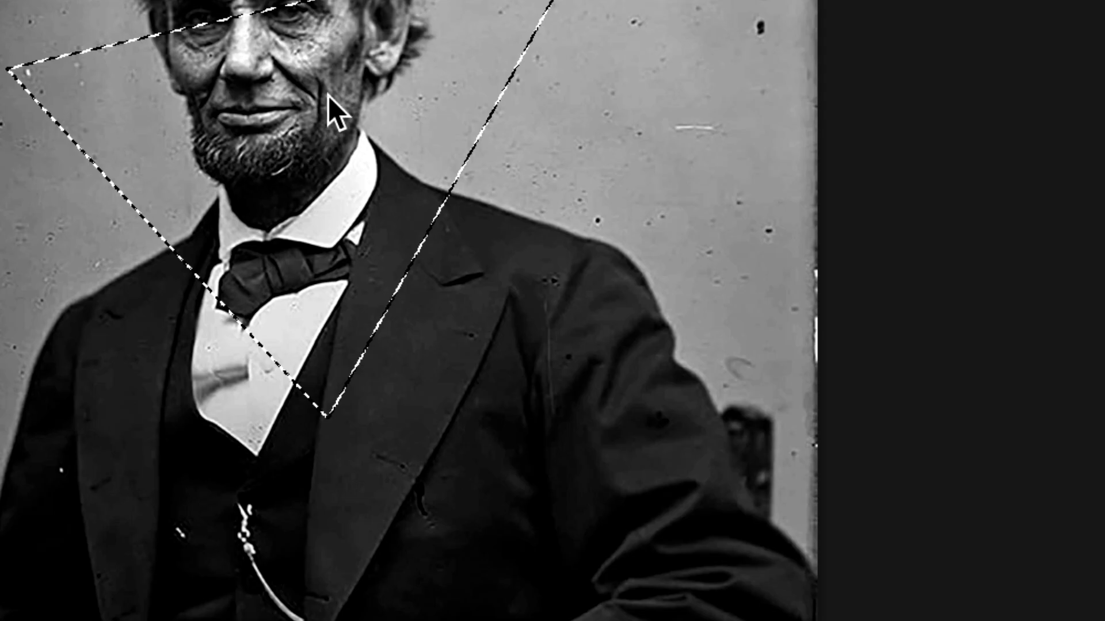
- Try filling the triangular selection with solid red on the LLUM NEÓ layer, and undo the fill
right_click(328, 96)
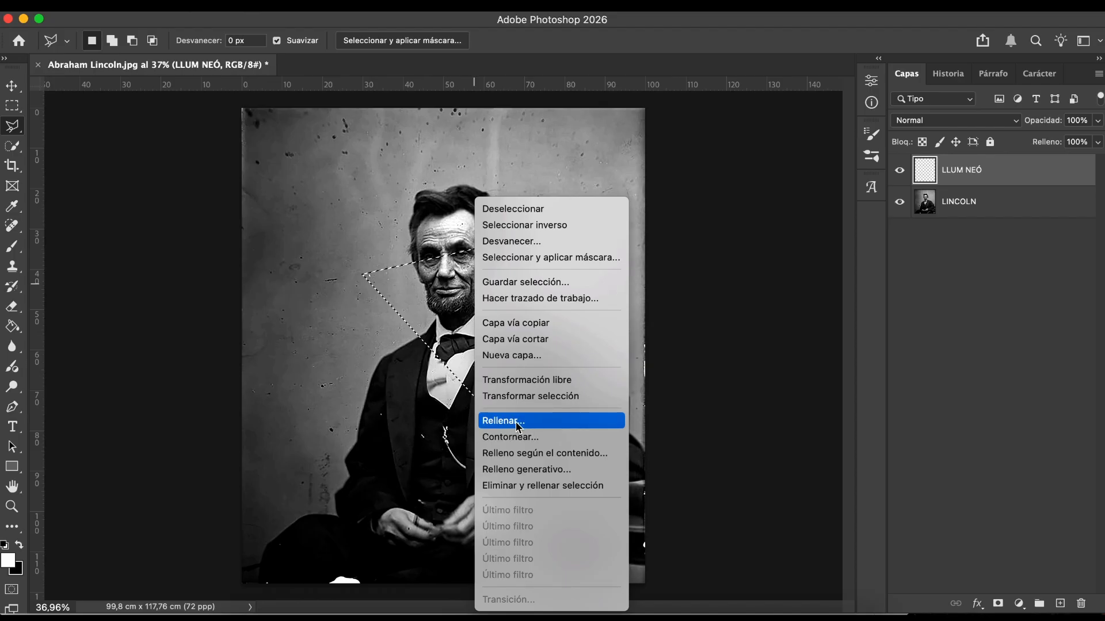
left_click(519, 427)
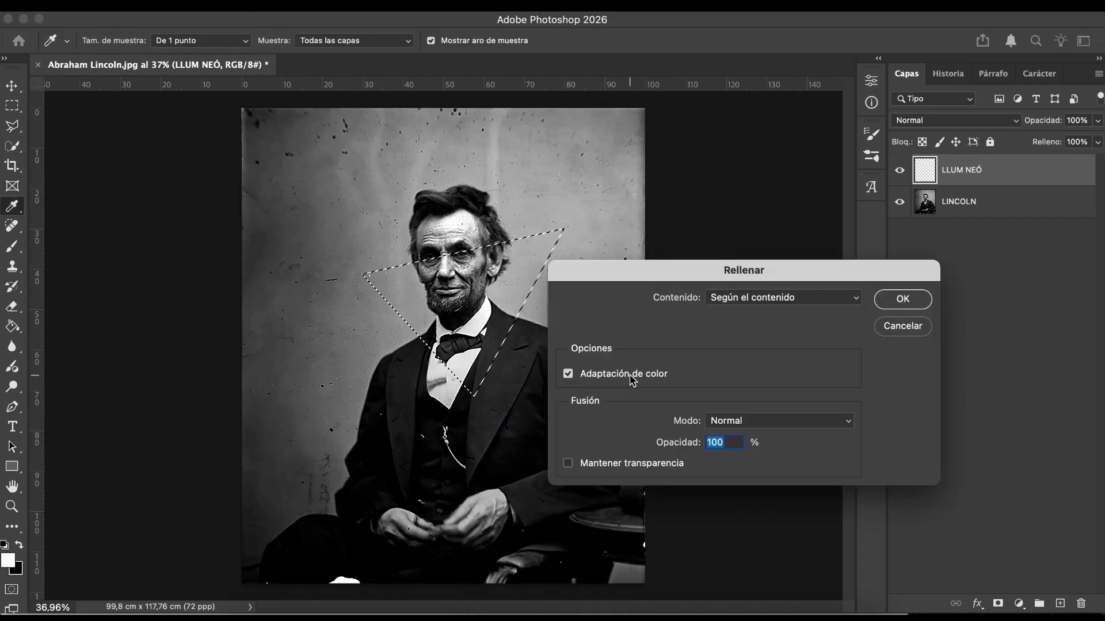
left_click(752, 298)
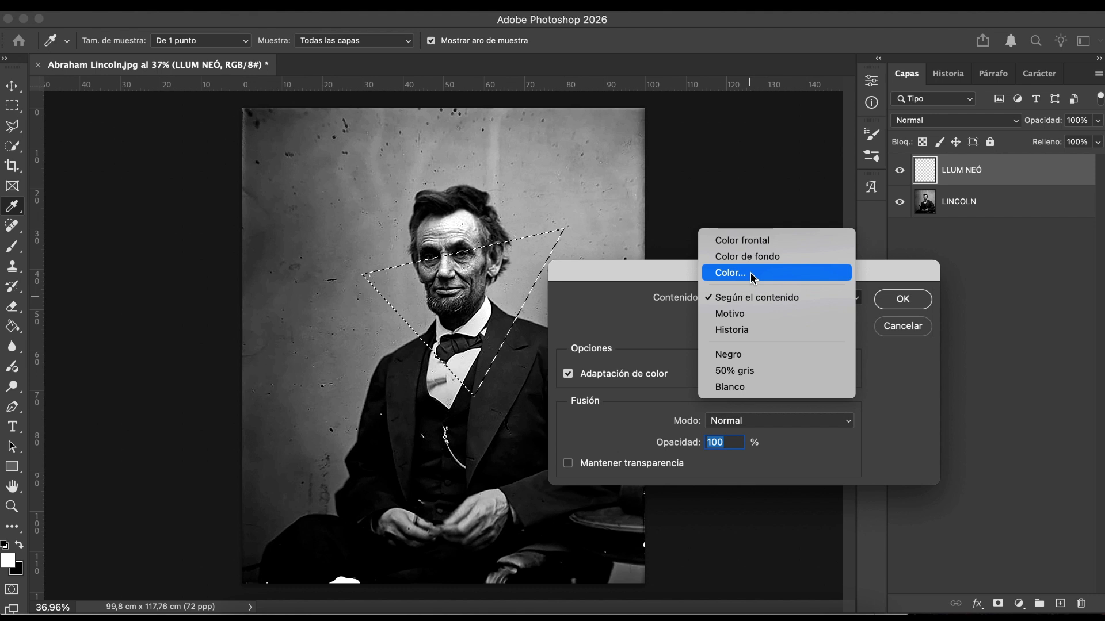
left_click(753, 274)
left_click(686, 385)
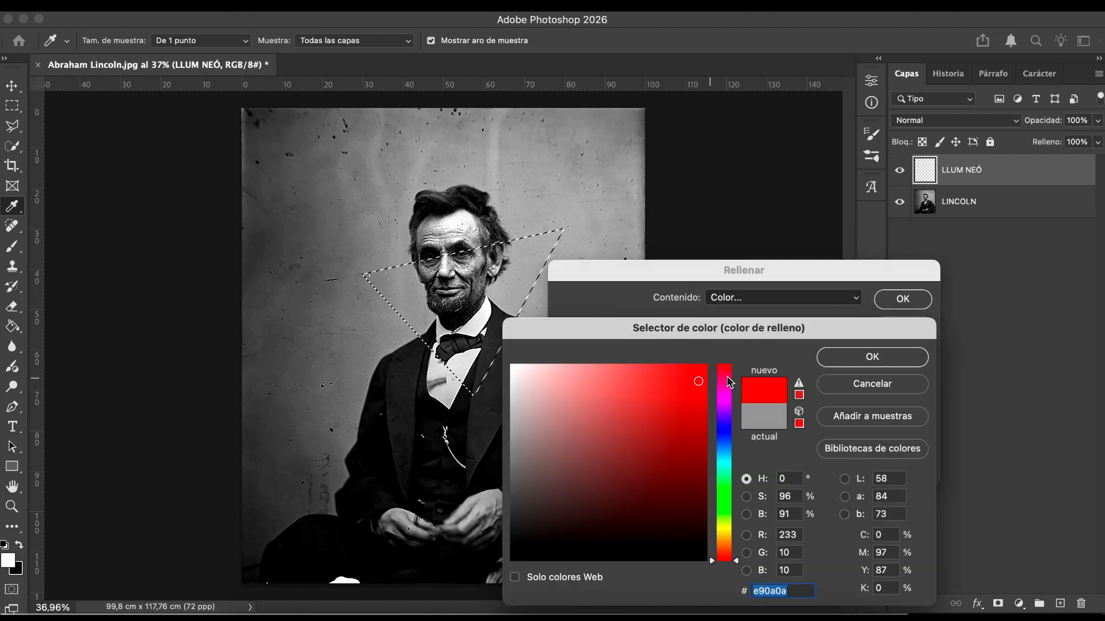
left_click(872, 356)
left_click(892, 304)
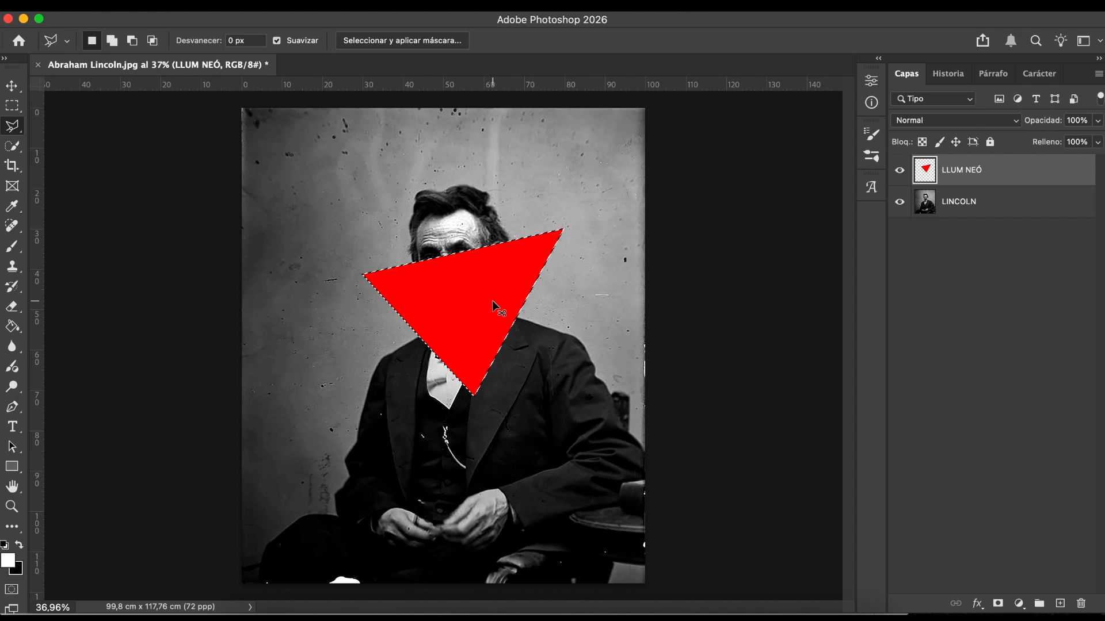
key("super+z")
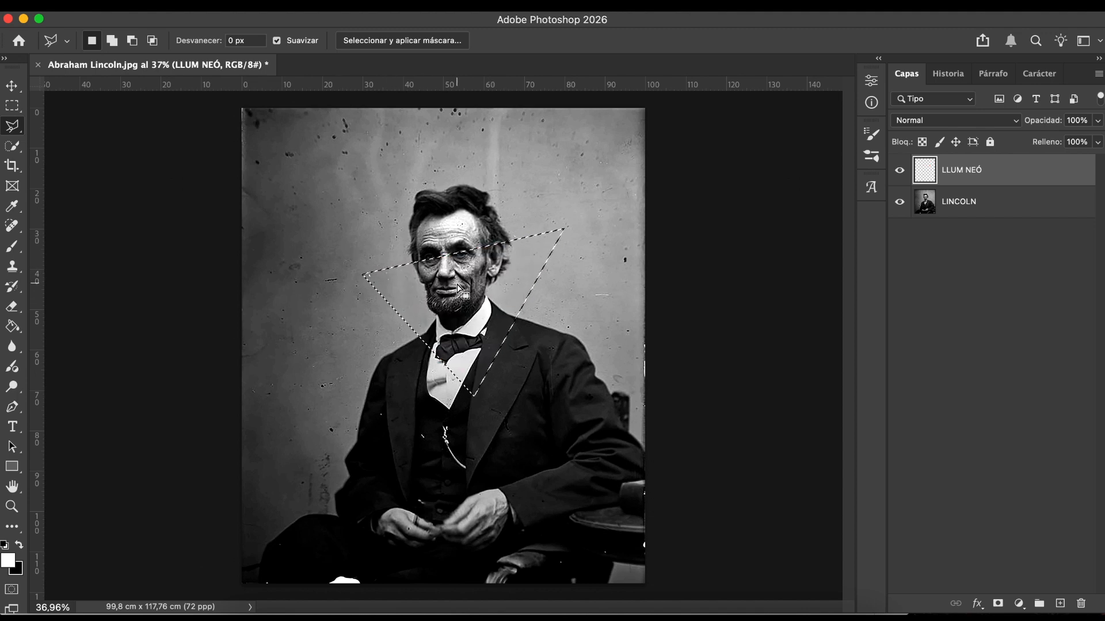
- Try an 80 px white stroke inside the triangular selection in Normal mode at 100% opacity
right_click(459, 288)
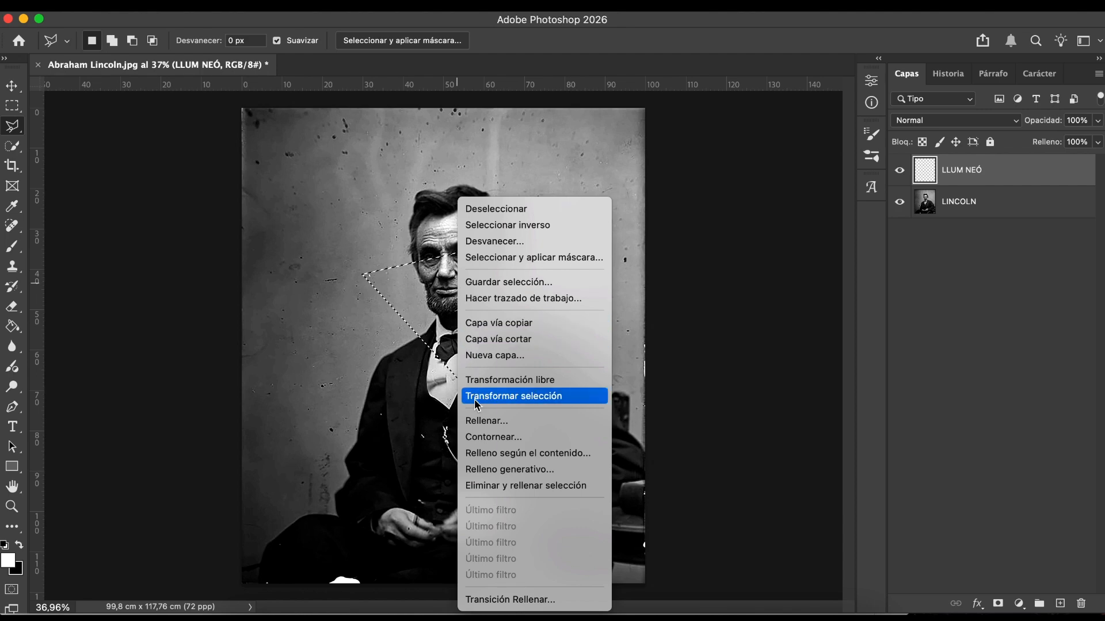
left_click(482, 441)
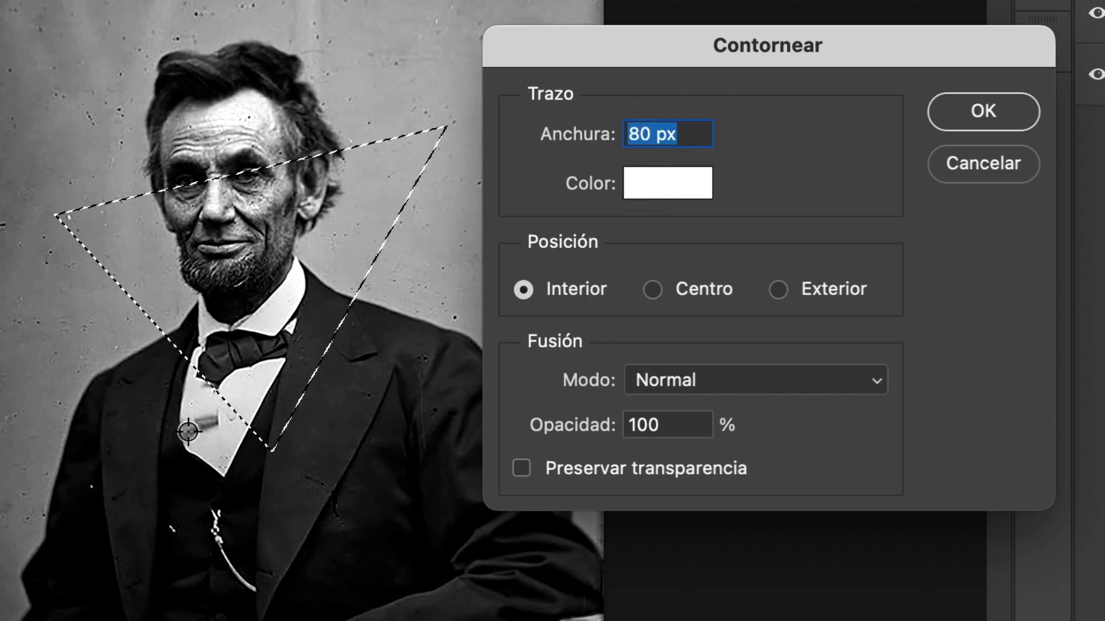
left_click(991, 118)
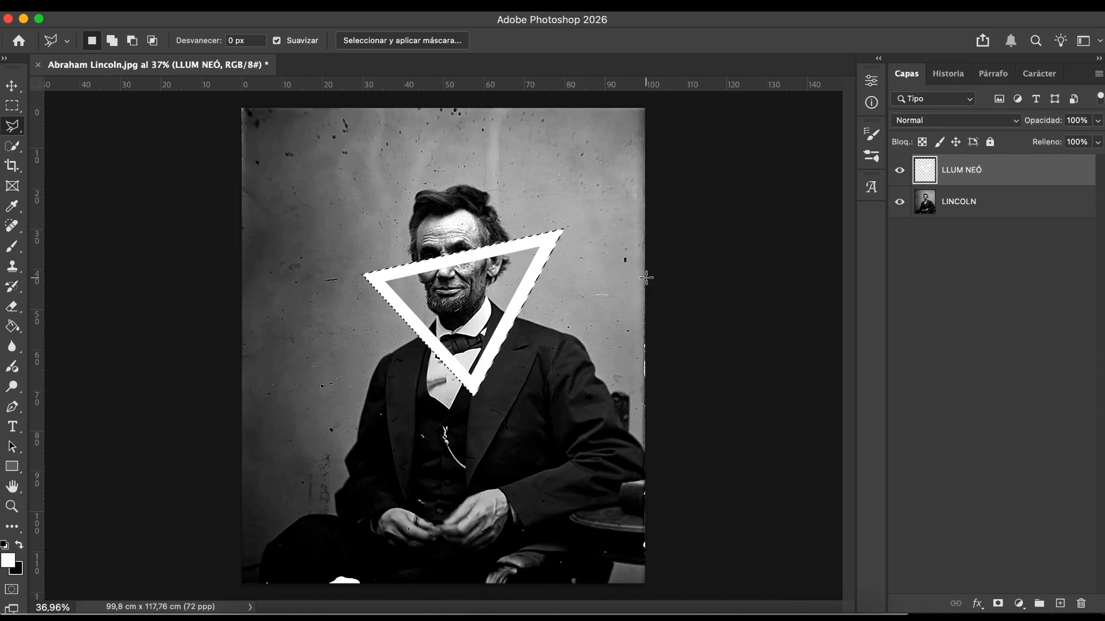
- Stroke the triangular selection with a 40 px white line on the inside, and deselect it
right_click(470, 282)
left_click(537, 439)
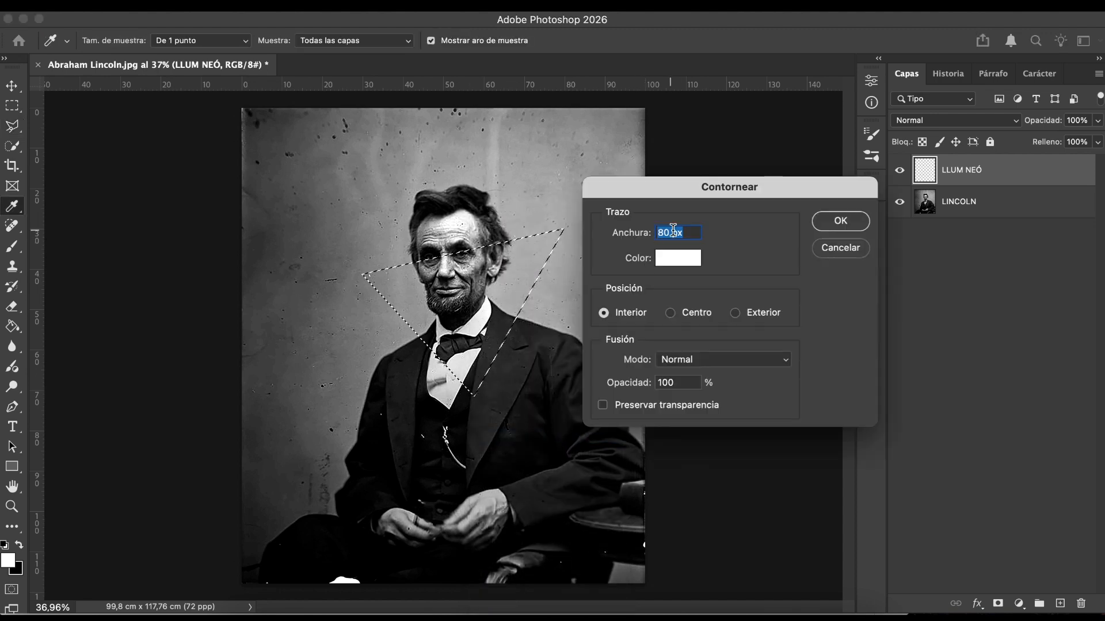
double_click(669, 233)
type("40")
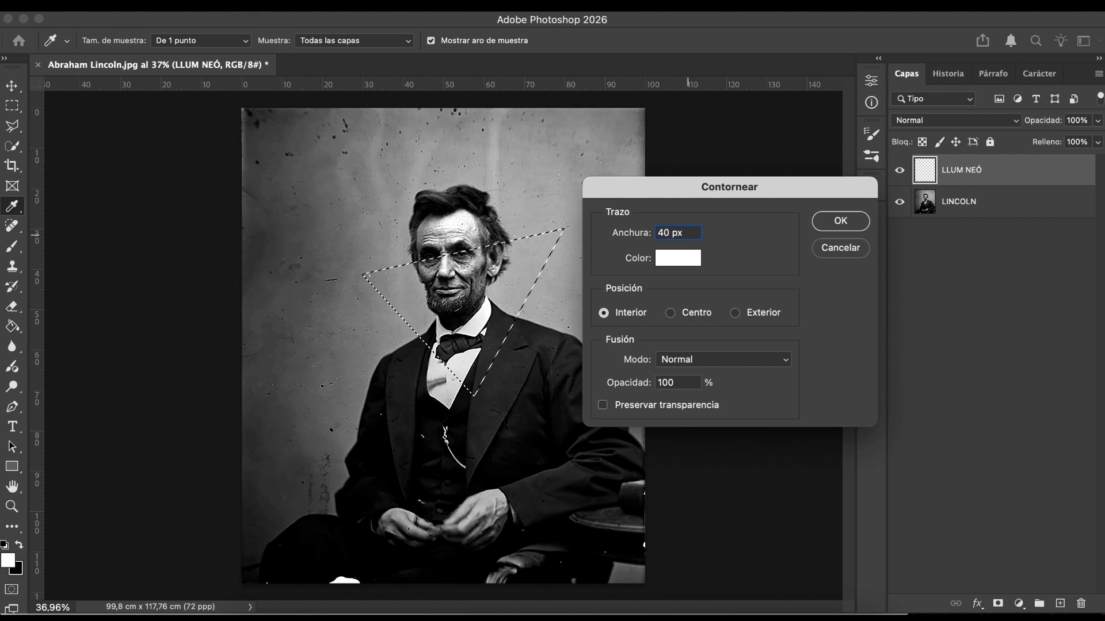
key("Return")
key("ctrl+d")
key("m")
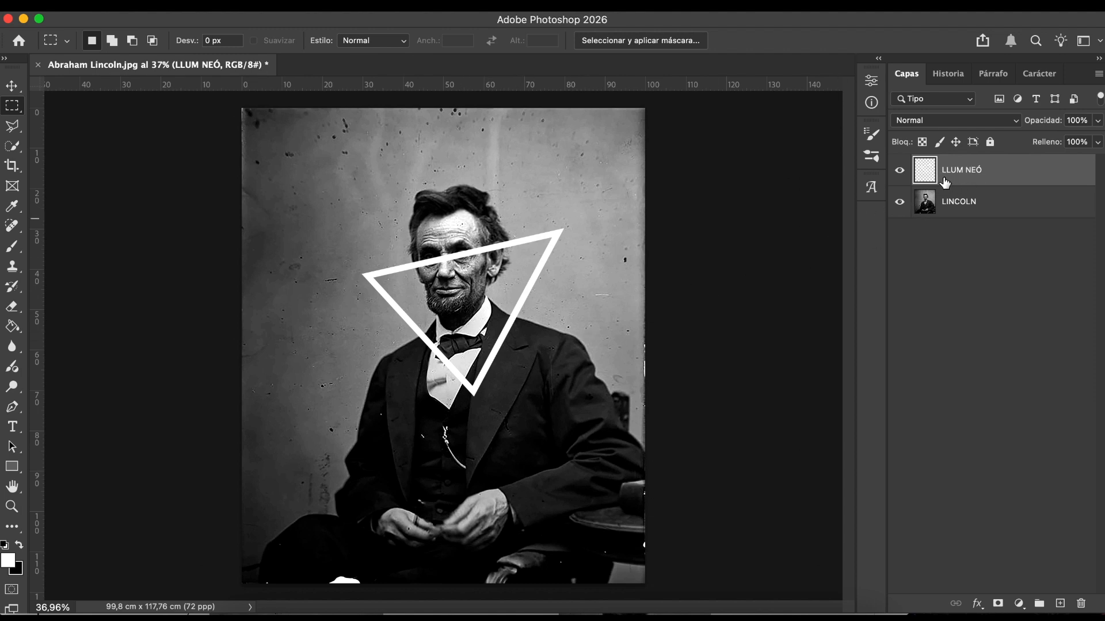
- Enable the inner glow, color overlay and outer glow effects on the LLUM NEÓ layer
left_click(900, 171)
left_click(972, 206)
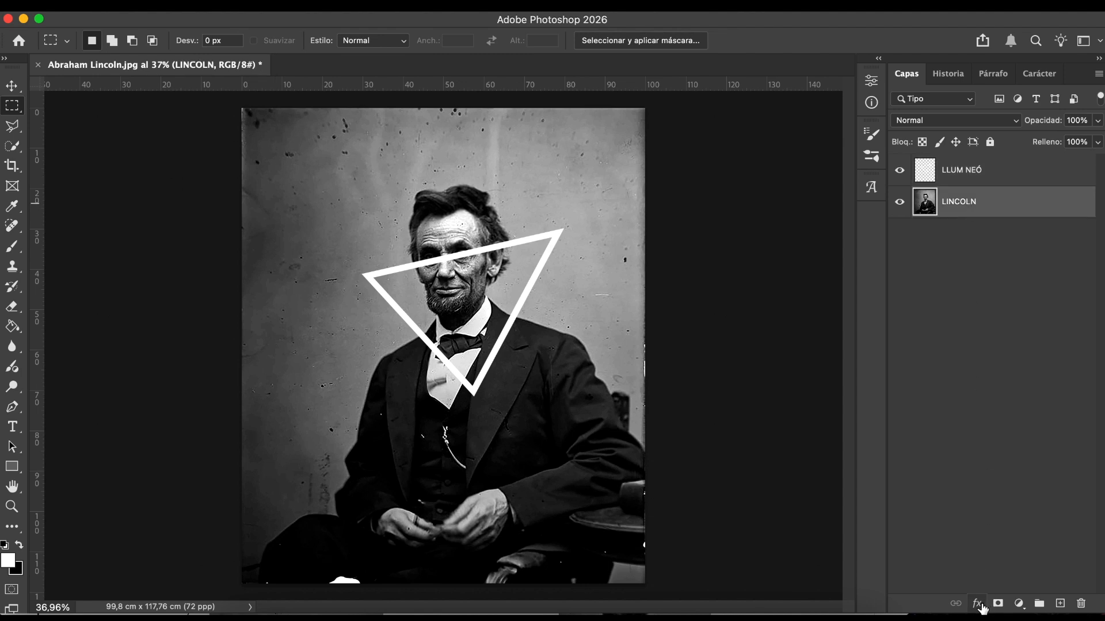
left_click(962, 172)
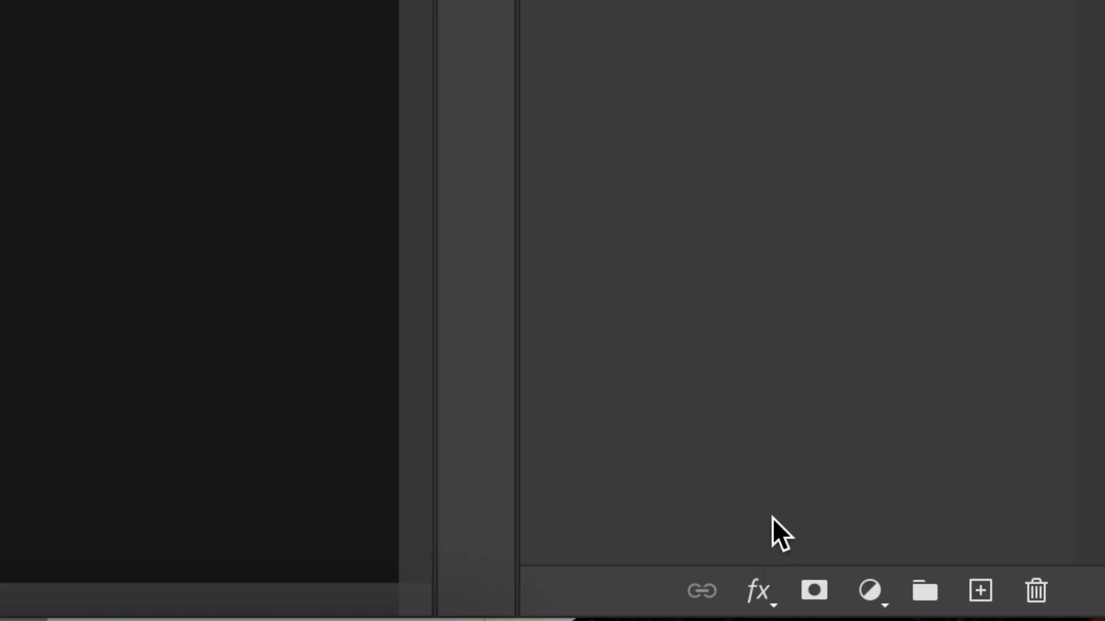
left_click(773, 598)
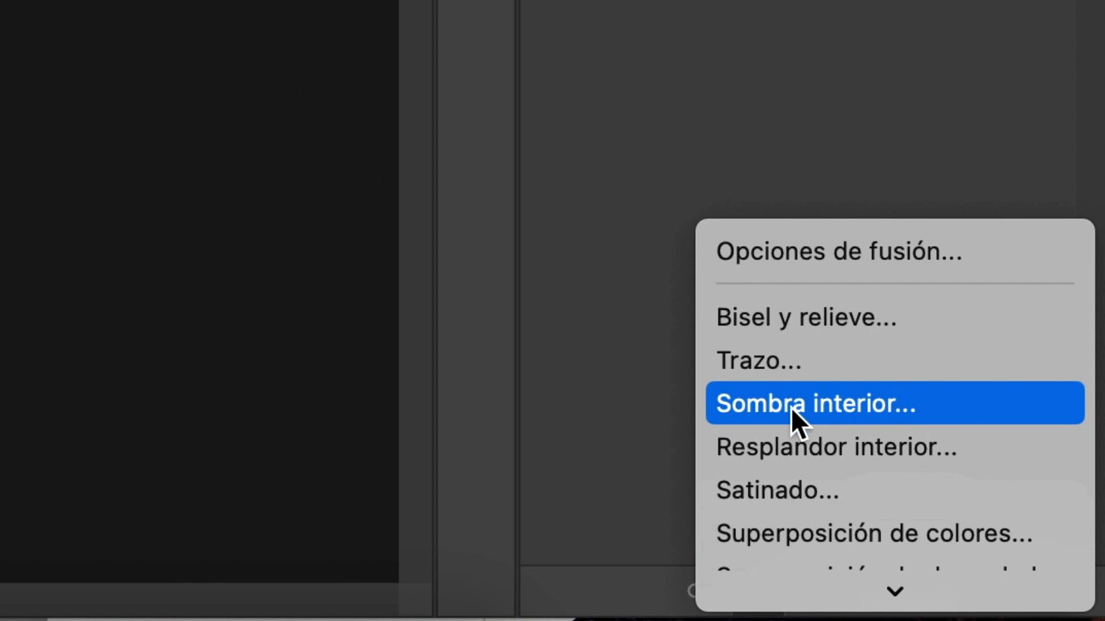
scroll(791, 407, "down", 3)
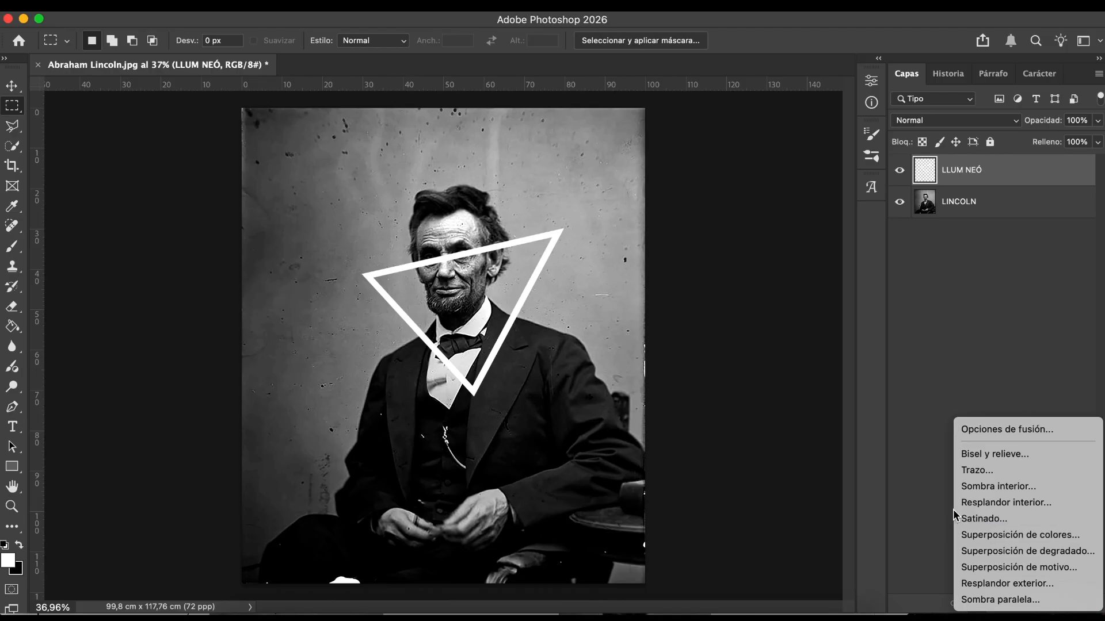
left_click(1016, 503)
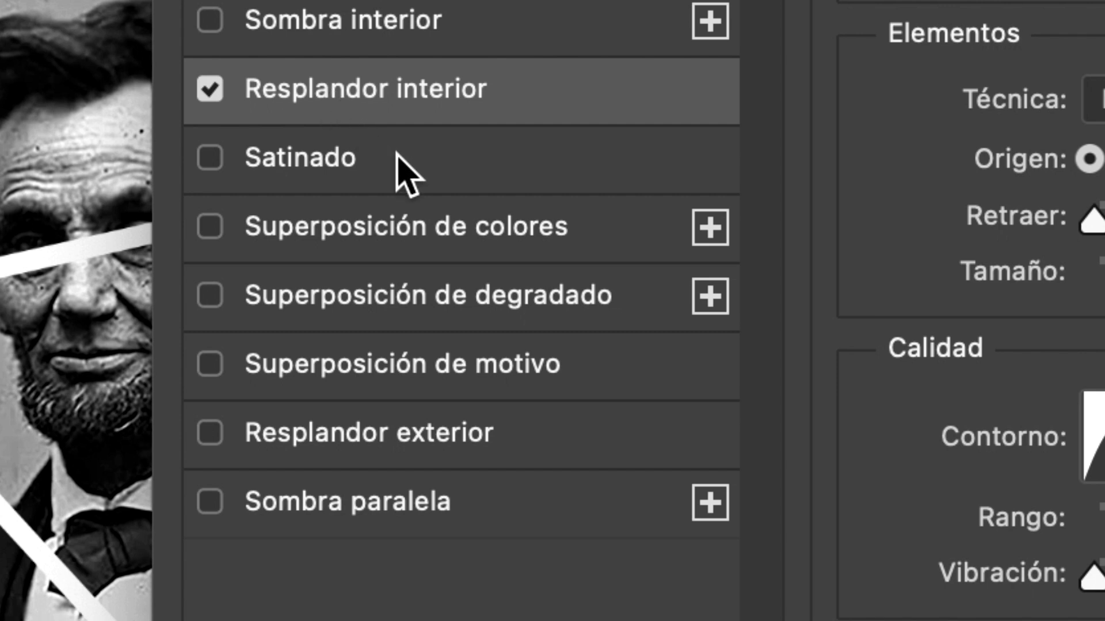
left_click(305, 230)
left_click(380, 443)
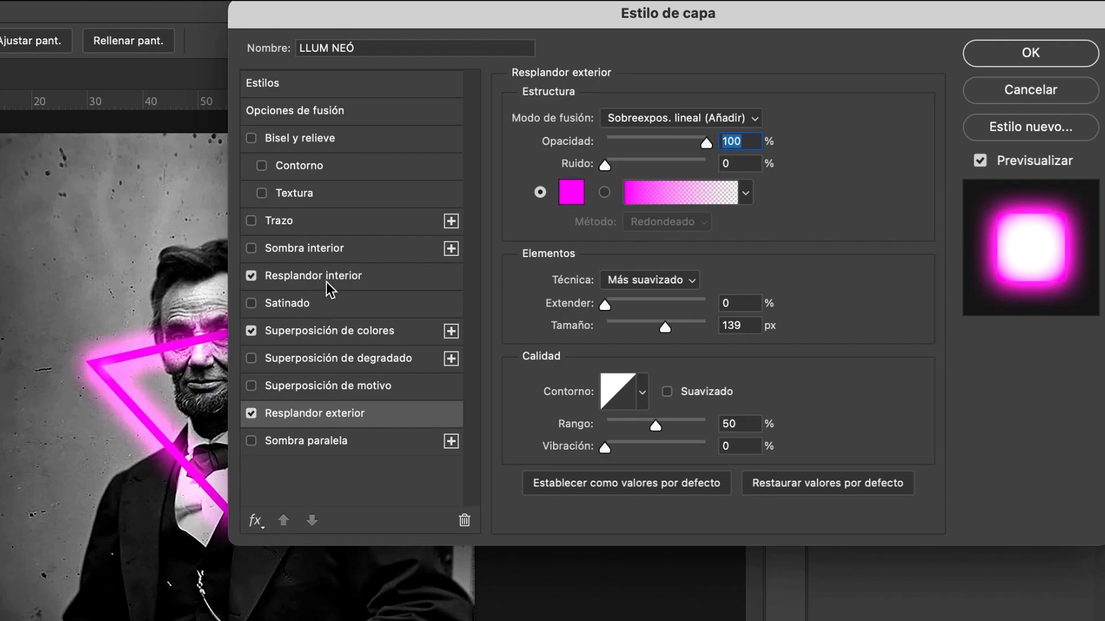
- Set the inner glow's blend mode to Sobreexpos. lineal (Añadir) and its size to 87 px
left_click(366, 109)
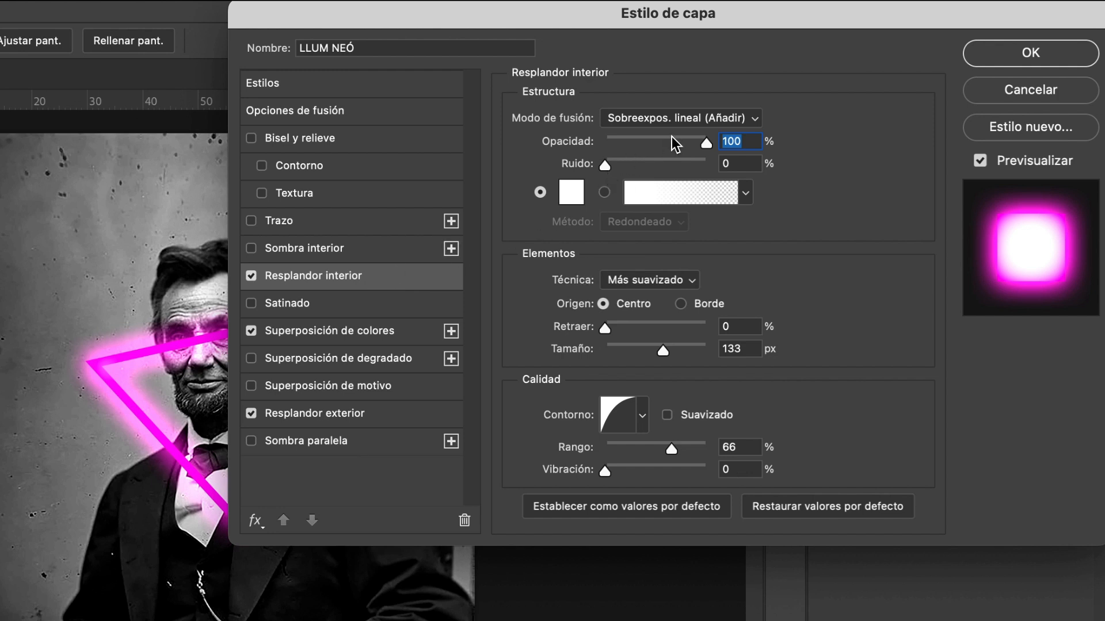
left_click(685, 118)
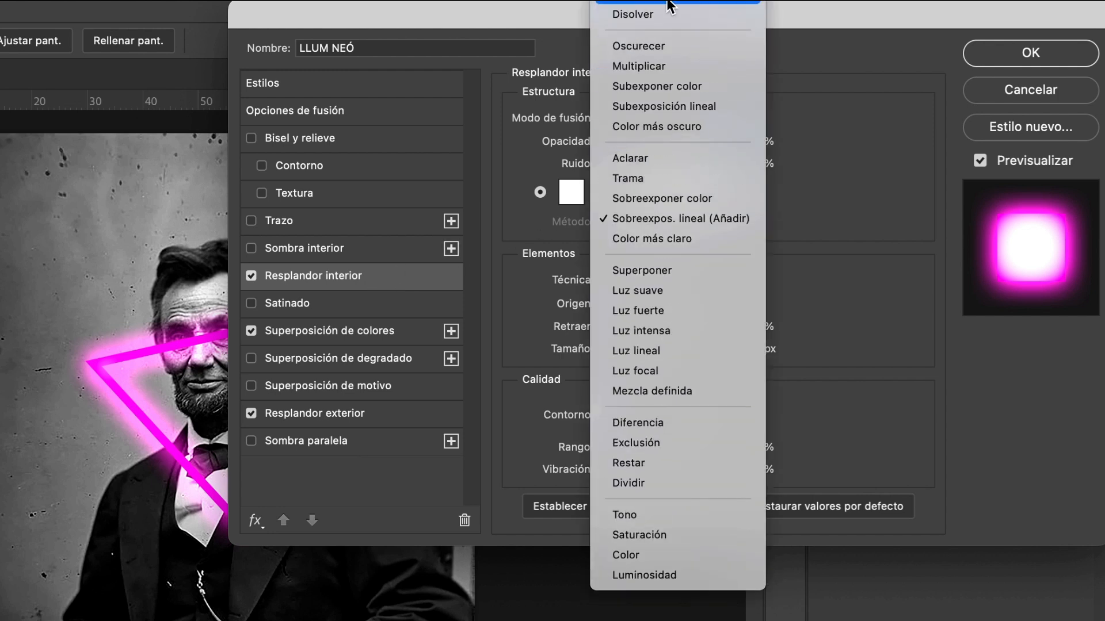
left_click(670, 3)
left_click(684, 118)
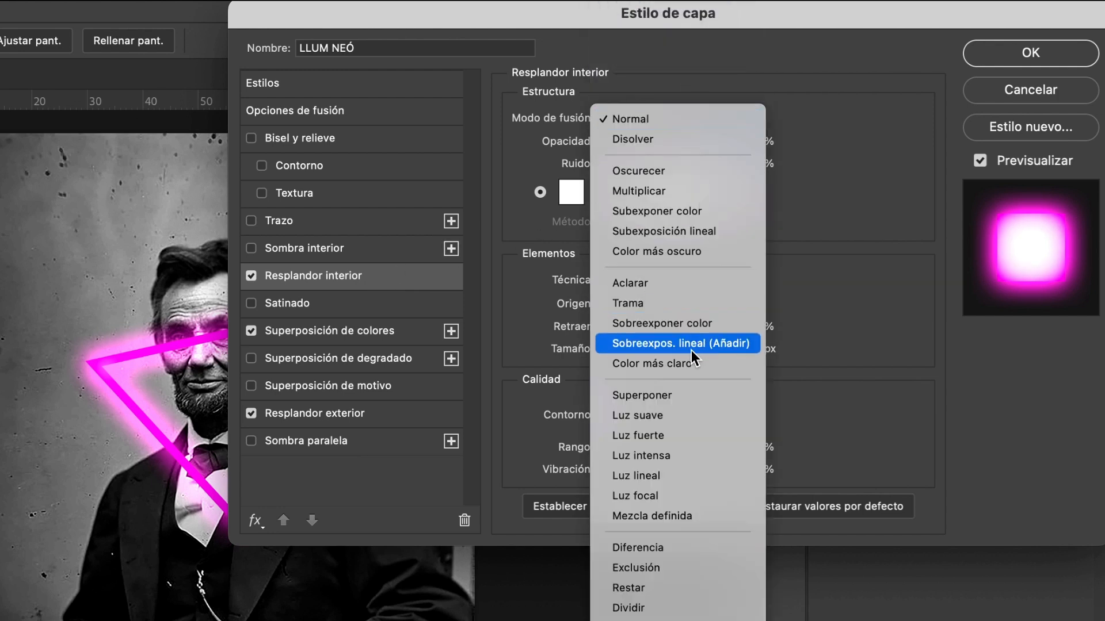
left_click(706, 347)
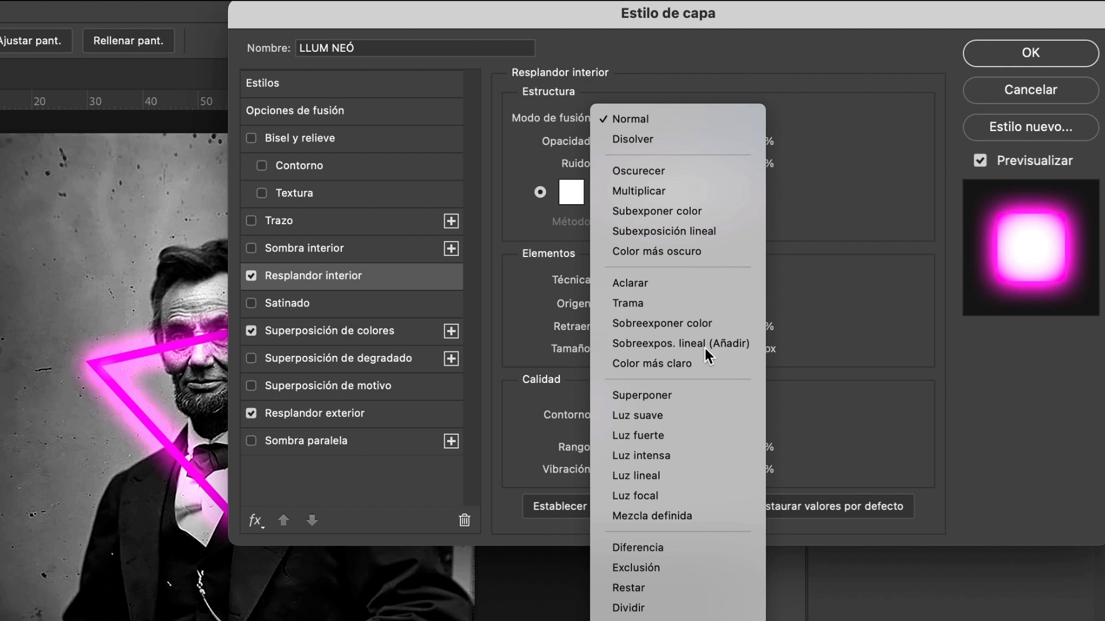
left_click_drag(667, 350, 644, 352)
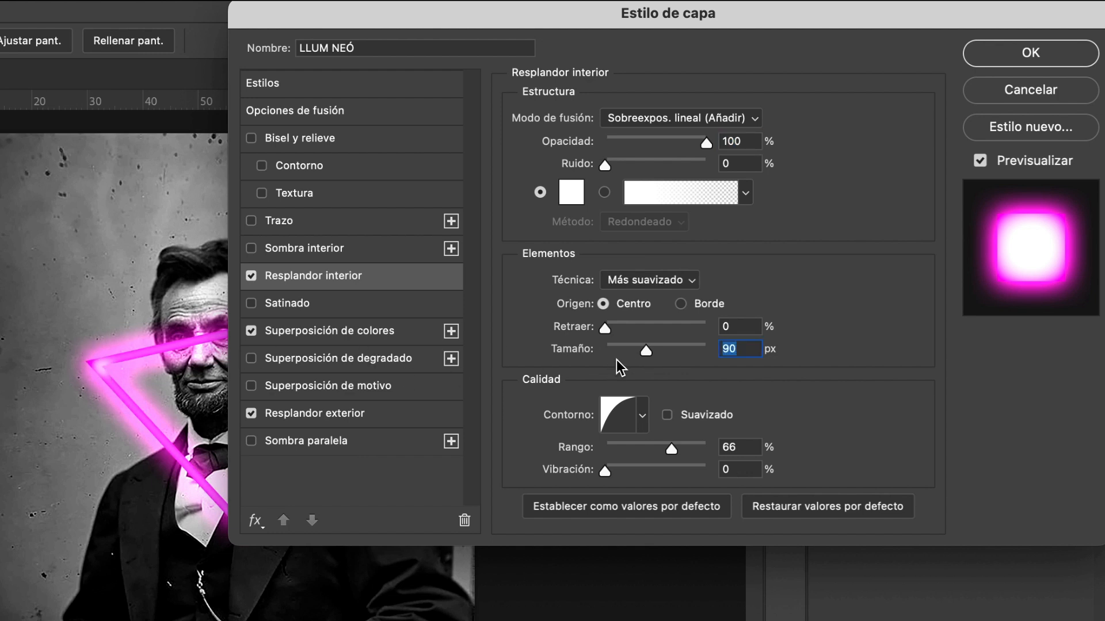
mouse_move(645, 357)
left_mouse_down()
mouse_move(603, 354)
mouse_move(659, 357)
mouse_move(636, 355)
left_mouse_up()
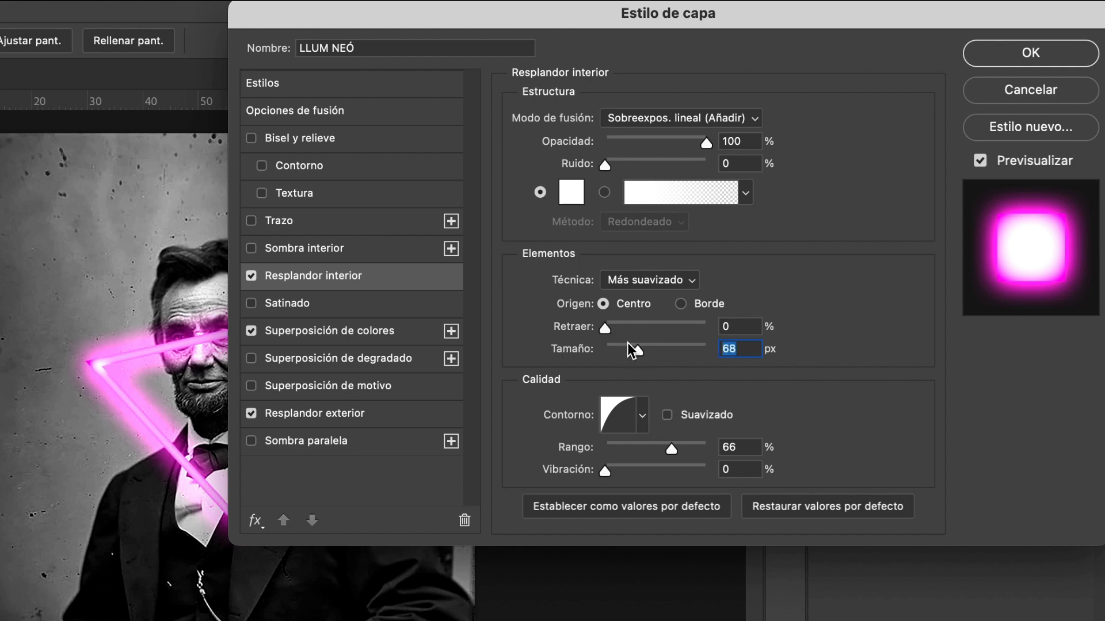
left_click_drag(639, 352, 645, 351)
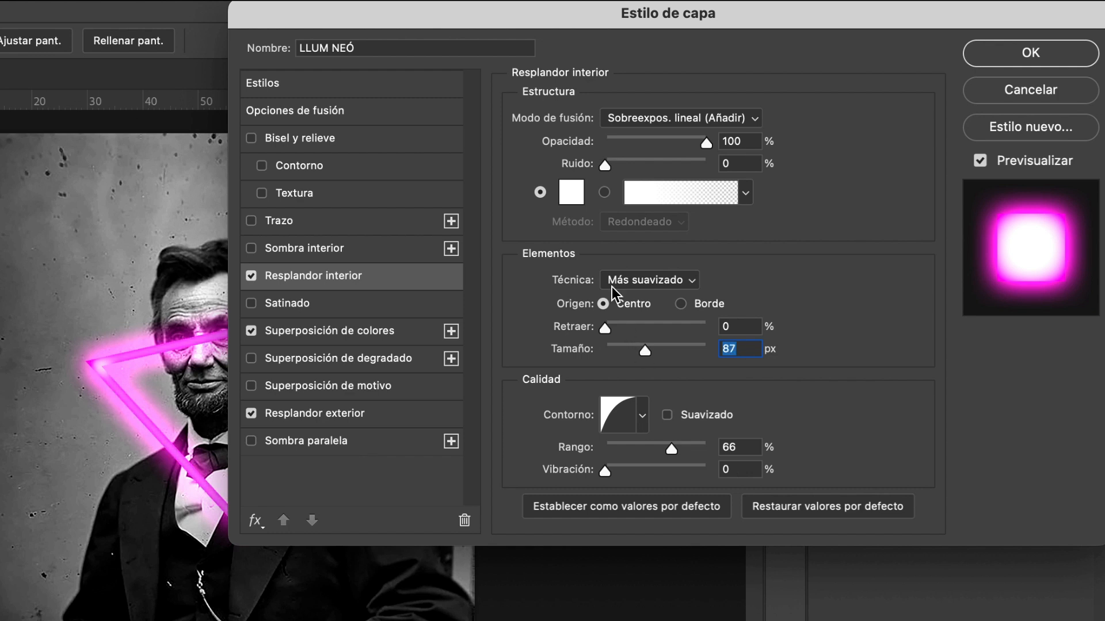
- Set the color overlay to bright magenta at 100% opacity, keeping the Normal blend mode
left_click(375, 335)
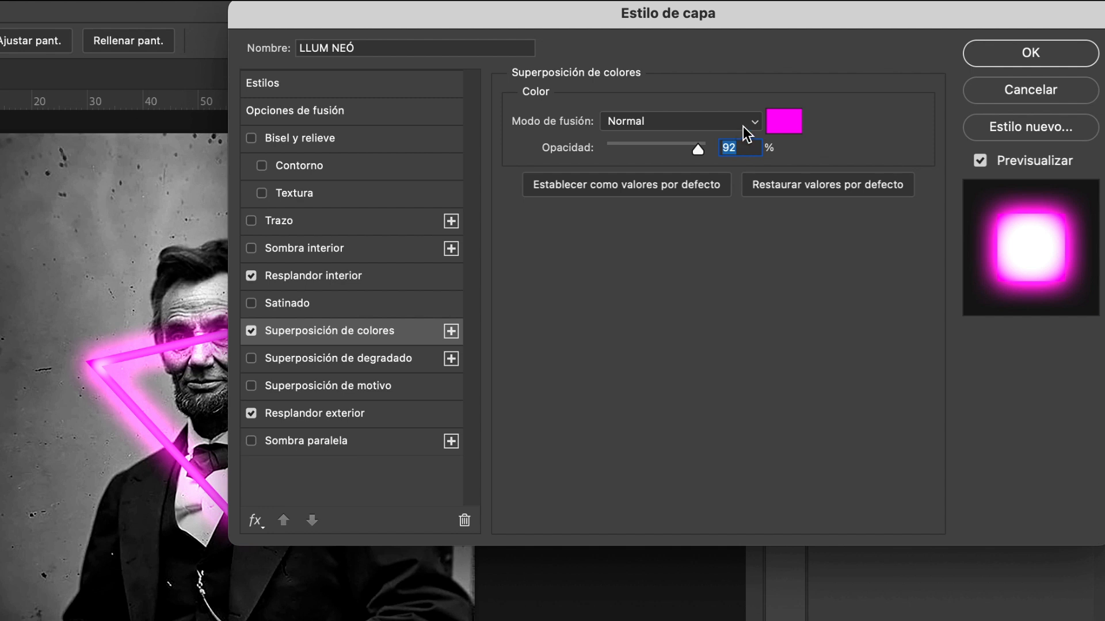
left_click(786, 121)
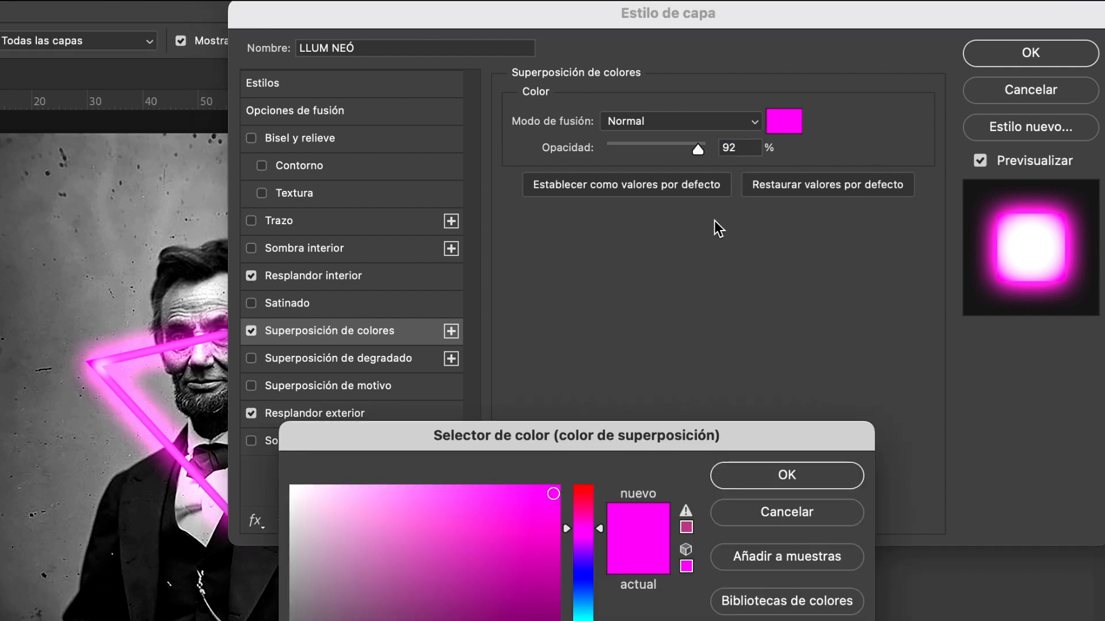
left_click(583, 496)
left_click(583, 620)
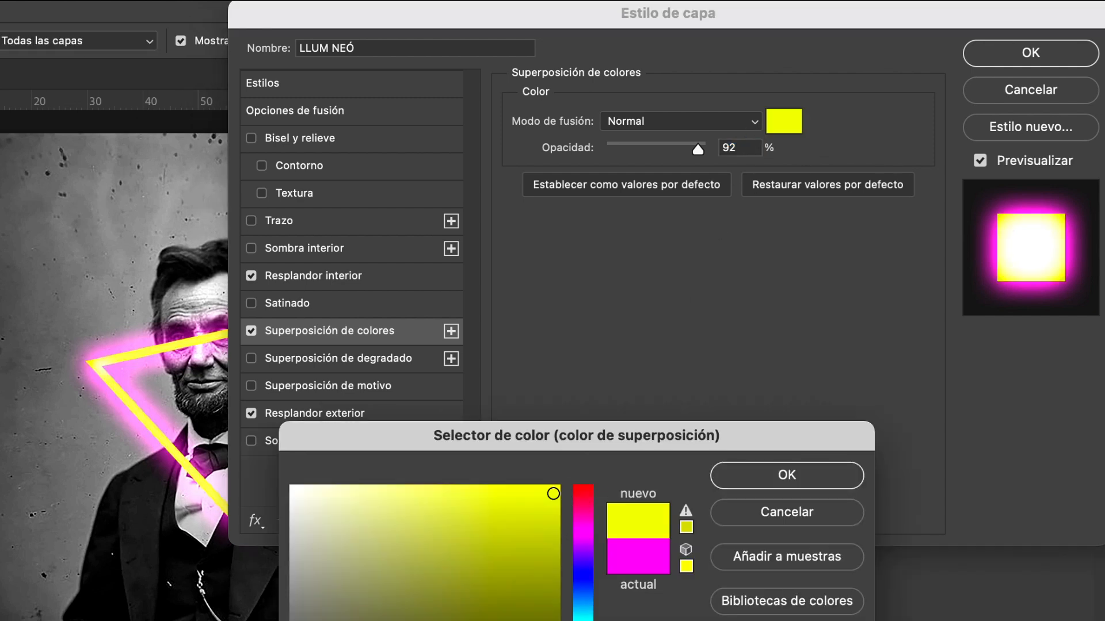
left_click(580, 530)
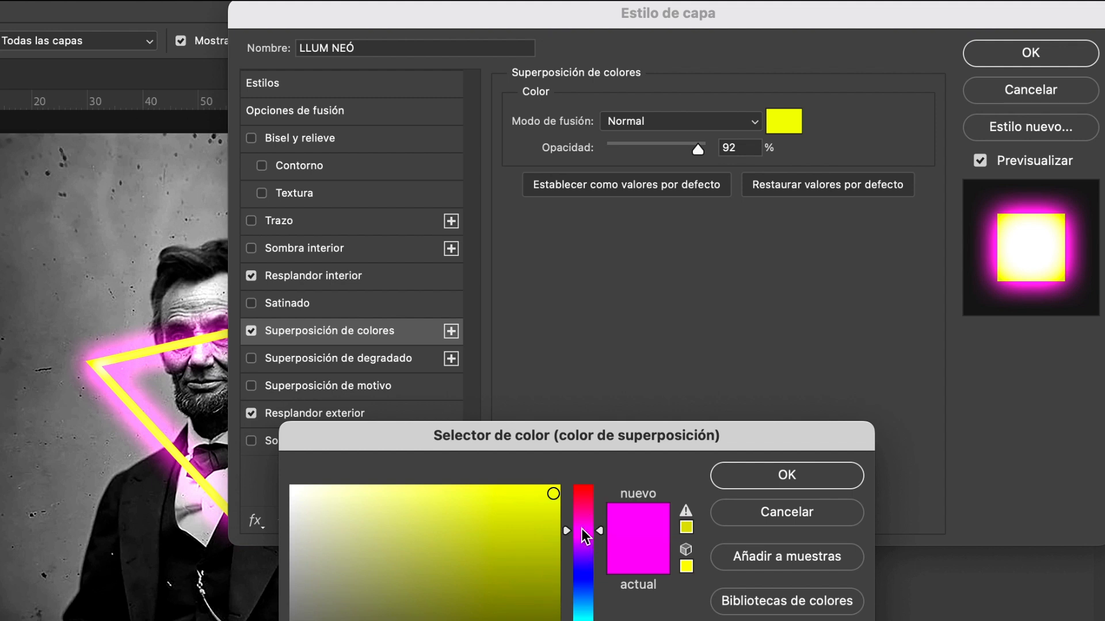
left_click(556, 492)
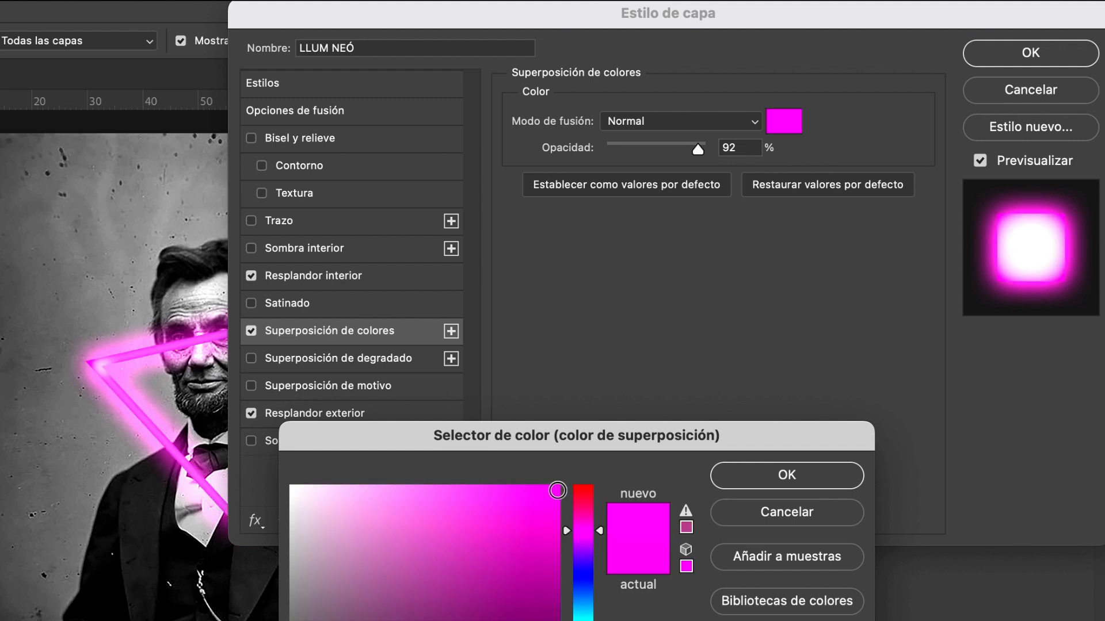
left_click(769, 490)
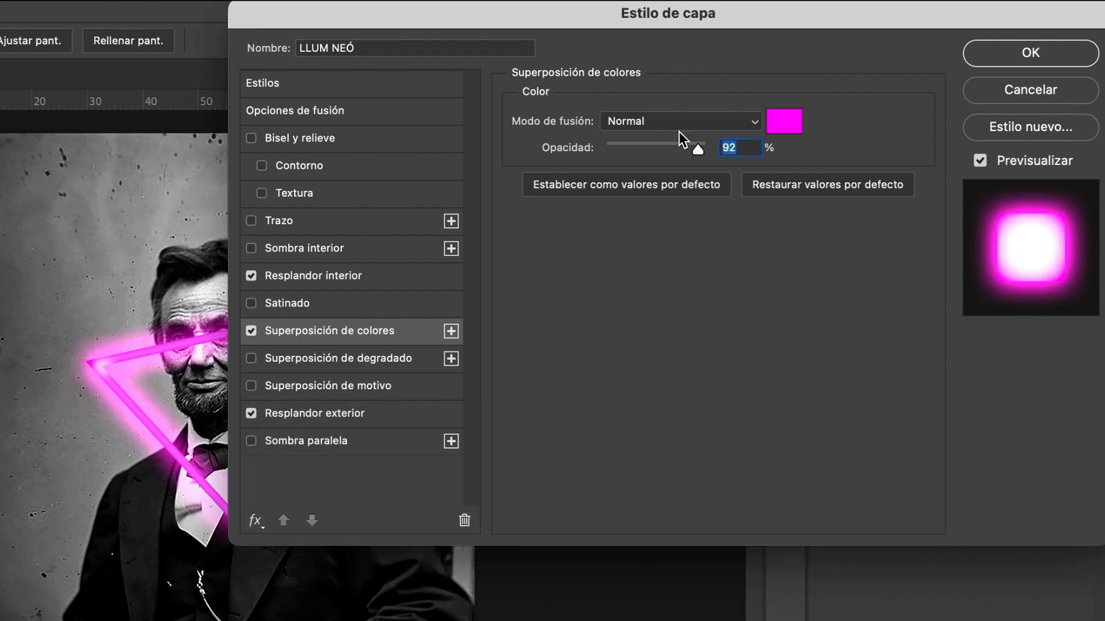
left_click_drag(702, 151, 714, 161)
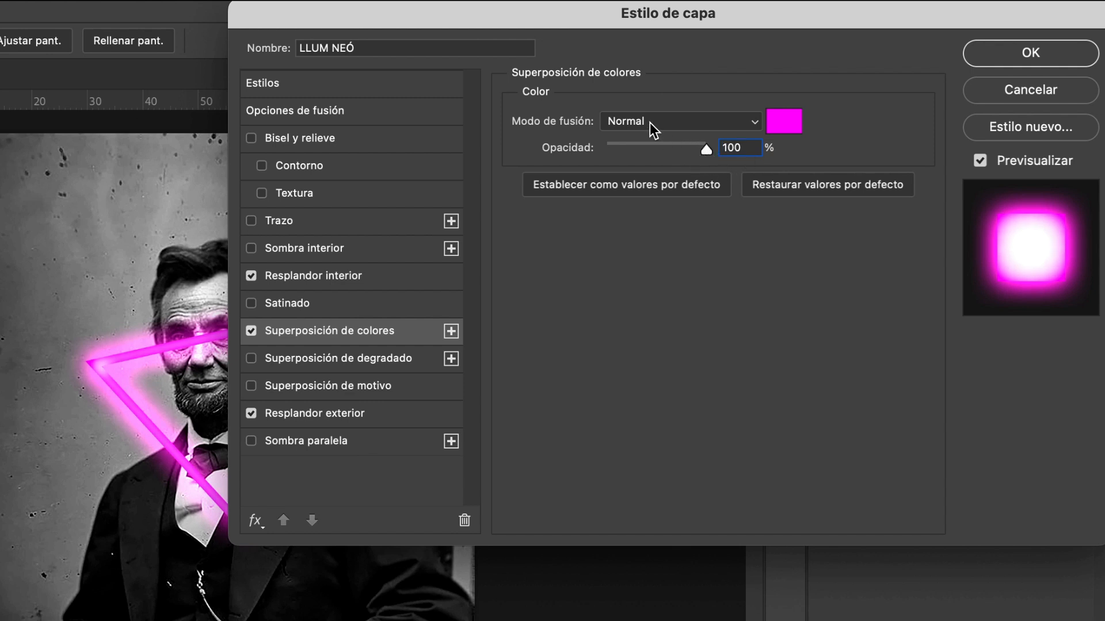
- Try a red hue for the outer glow, and settle on bright magenta as its color
left_click(337, 413)
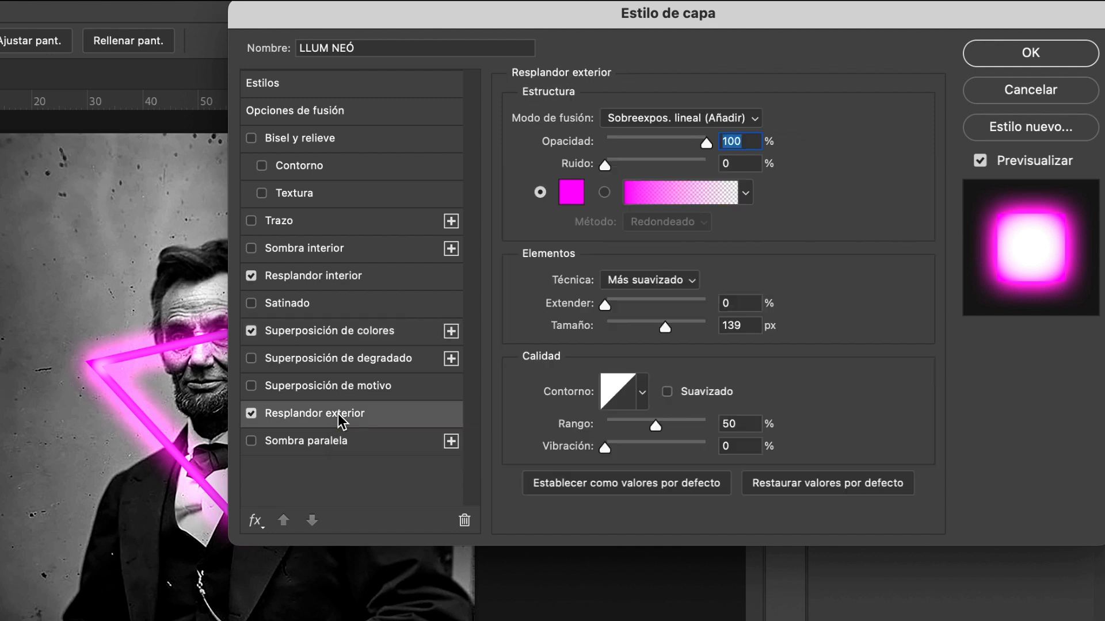
left_click(571, 196)
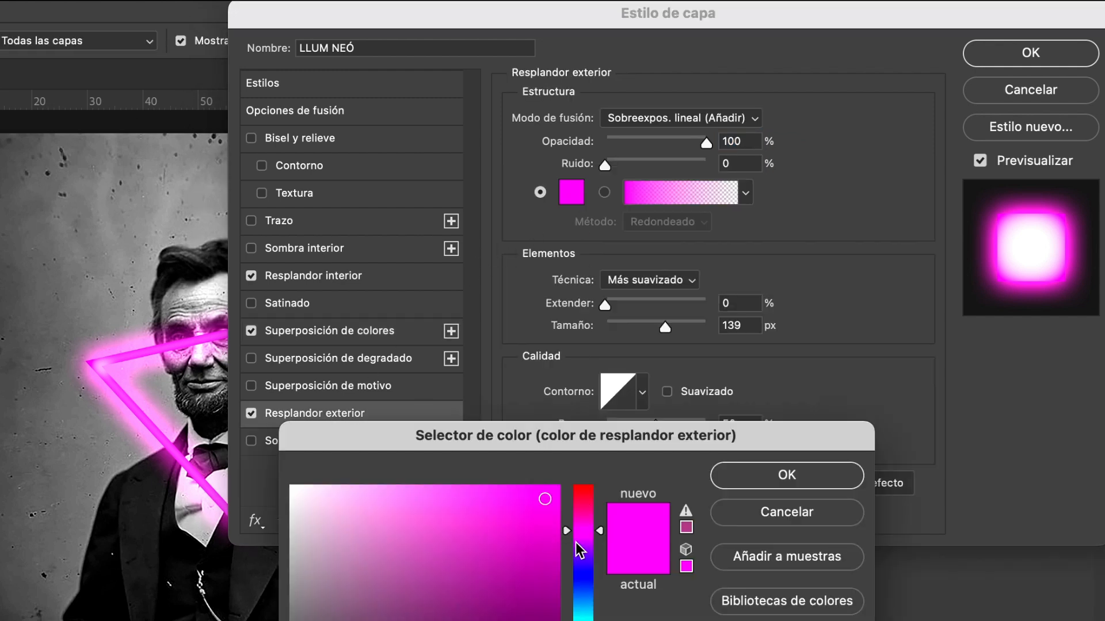
left_click(585, 495)
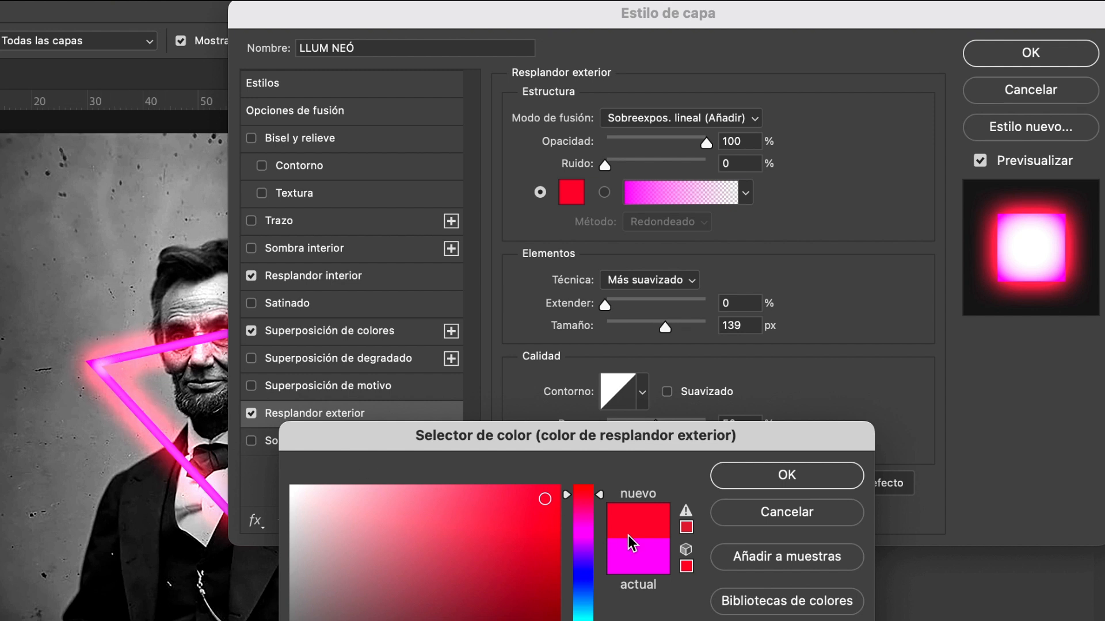
left_click(583, 533)
left_click(551, 496)
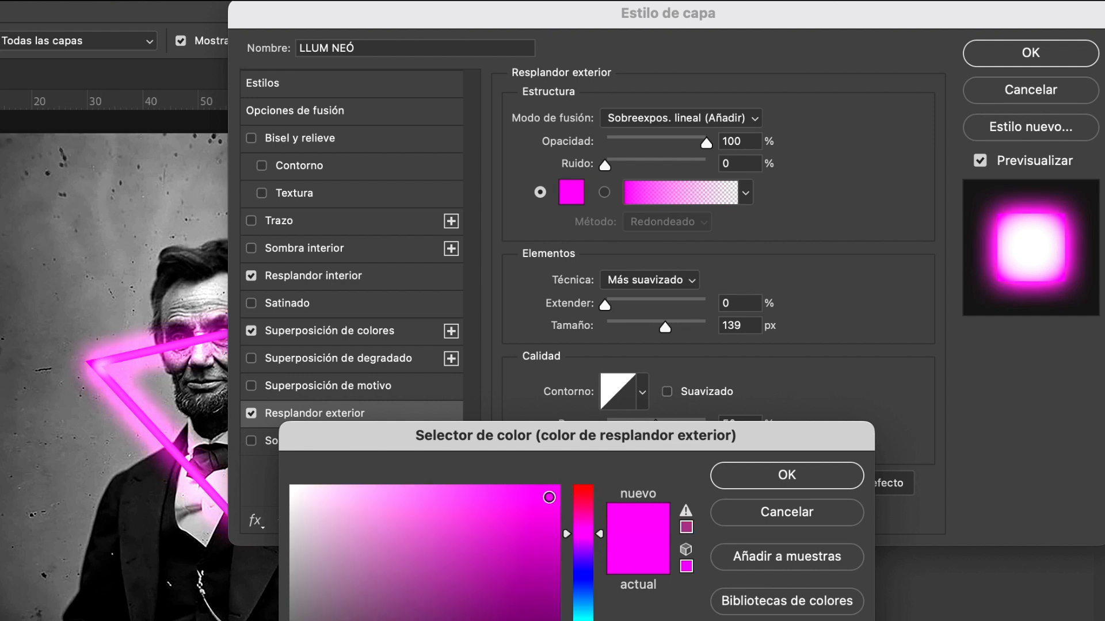
left_click(554, 496)
left_click(754, 482)
- Try the outer glow in Normal blend mode, and return it to Sobreexpos. lineal (Añadir)
left_click(682, 118)
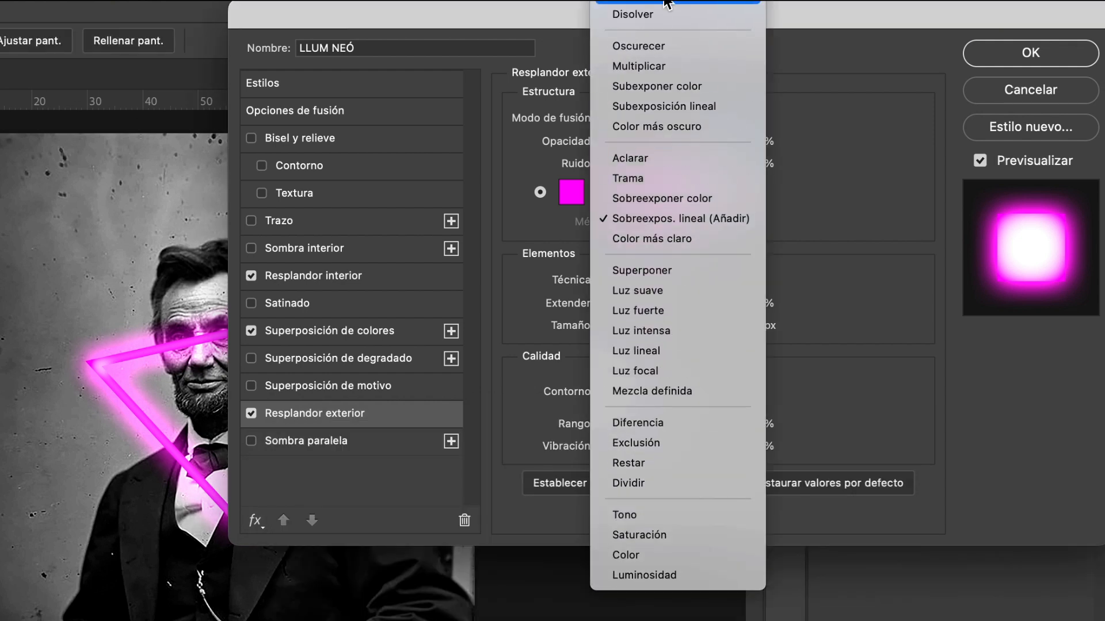
left_click(669, 6)
left_click(668, 119)
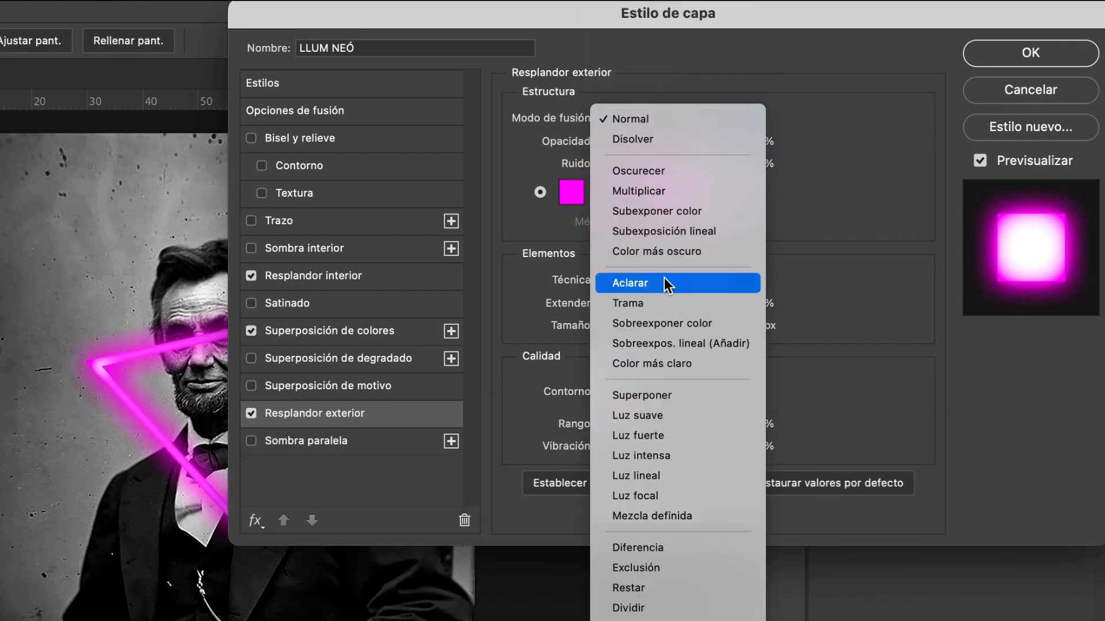
left_click(715, 347)
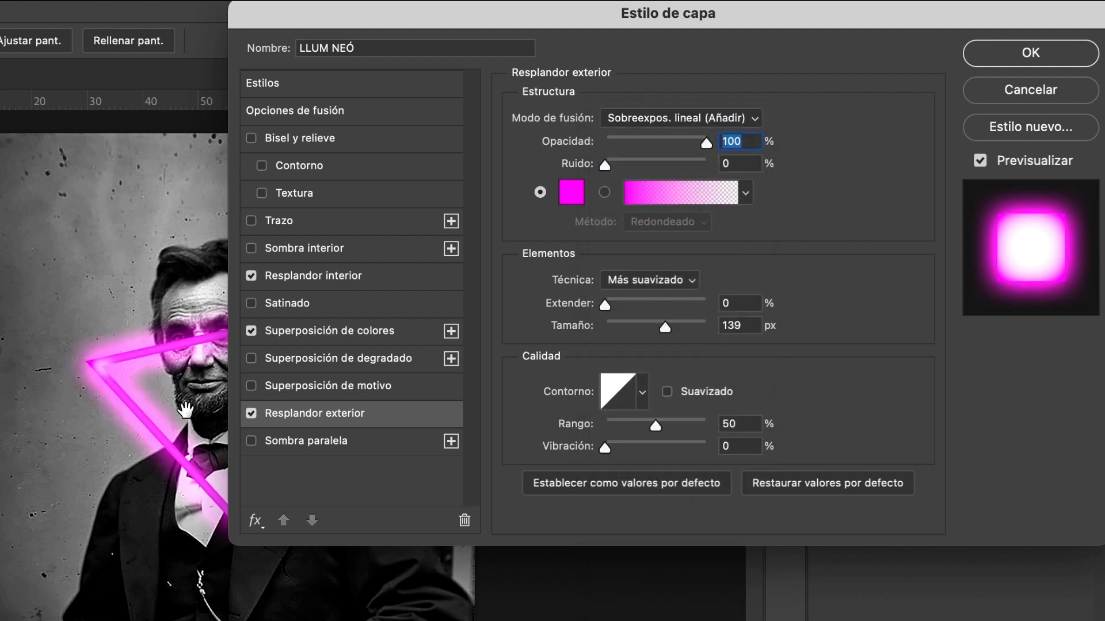
- Set the inner glow's size to 70 px and apply the layer style to LLUM NEÓ
left_click_drag(474, 17, 558, 16)
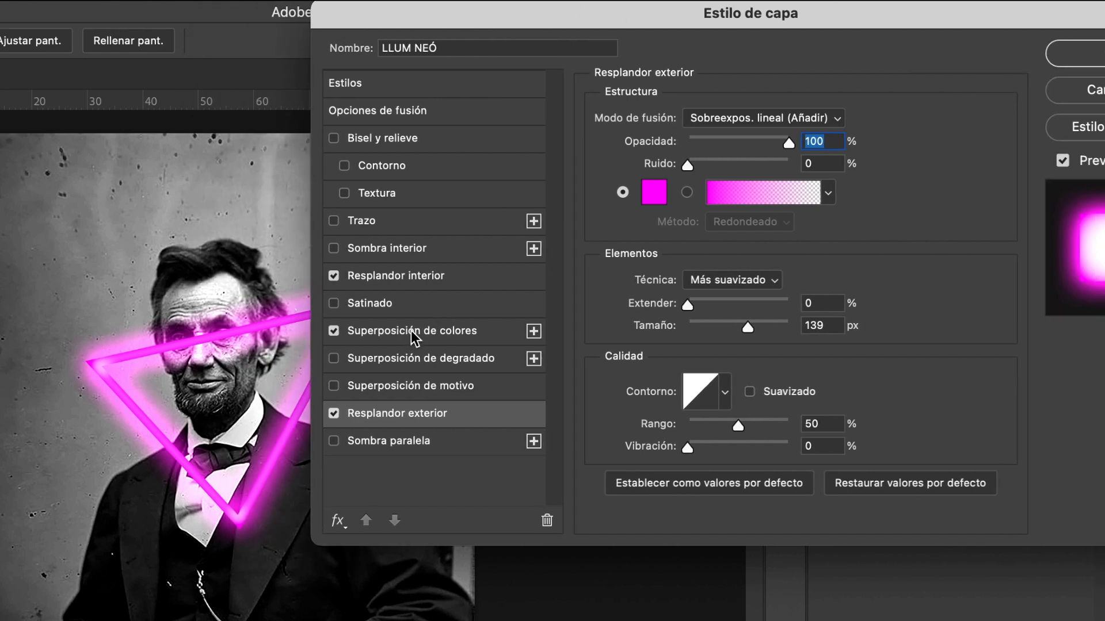
left_click(440, 333)
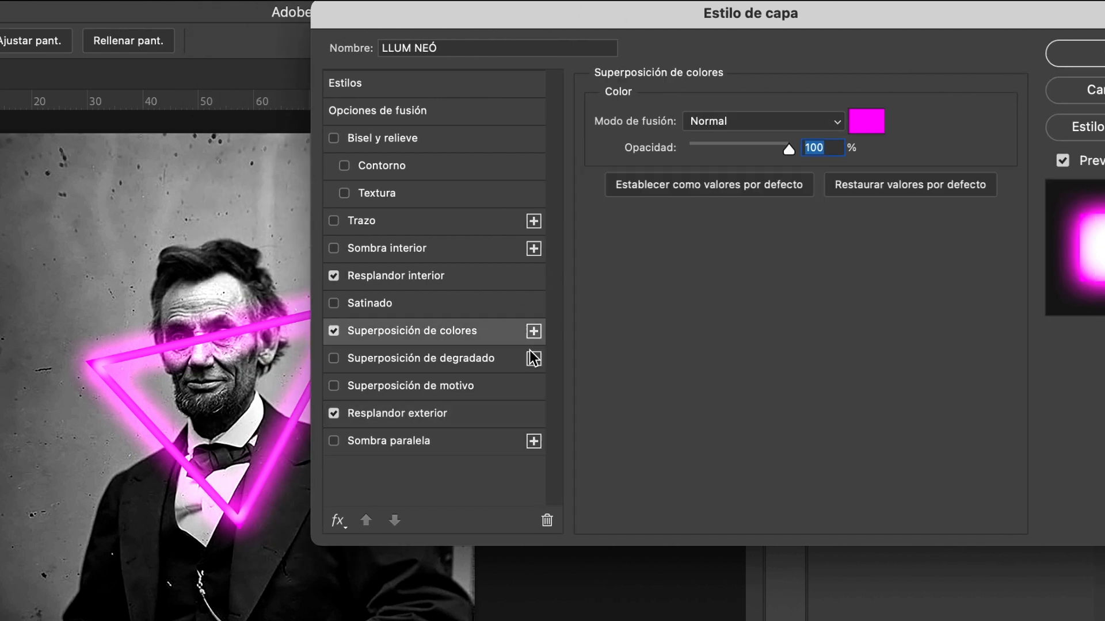
left_click(487, 277)
mouse_move(728, 351)
left_mouse_down()
mouse_move(711, 353)
mouse_move(721, 353)
left_mouse_up()
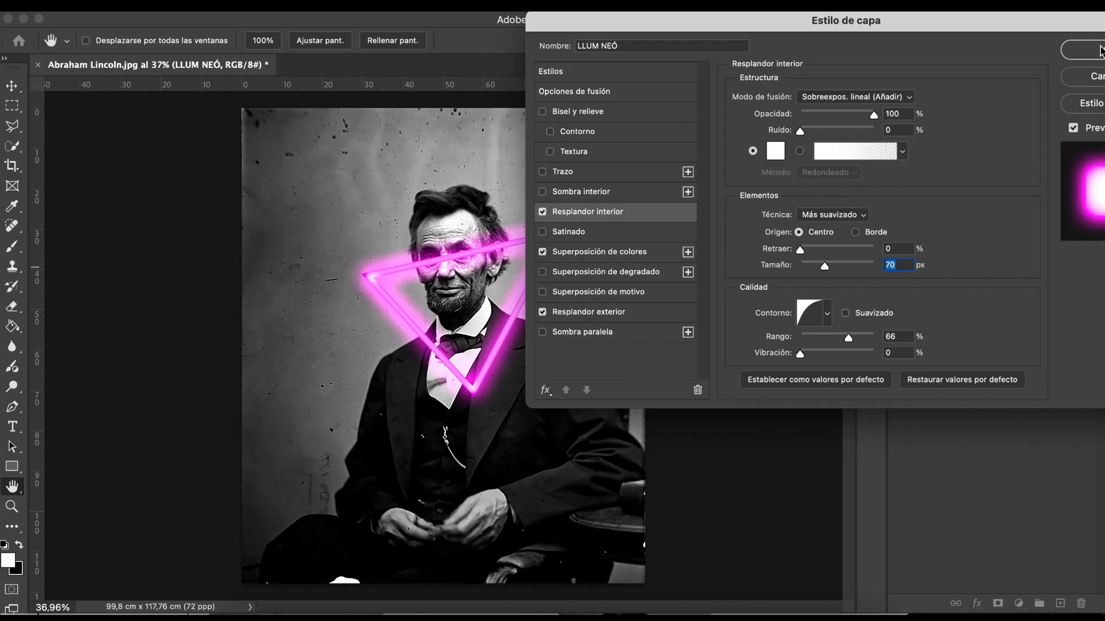
key("Return")
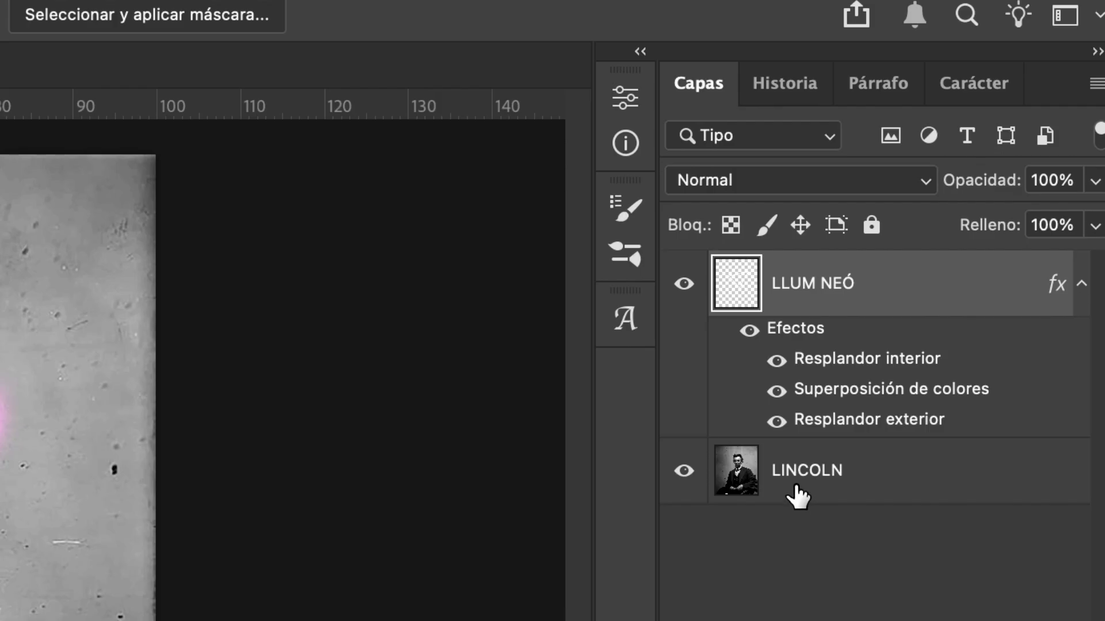
- Hide the LLUM NEÓ layer and activate the Quick Selection tool on the LINCOLN layer
left_click(951, 270)
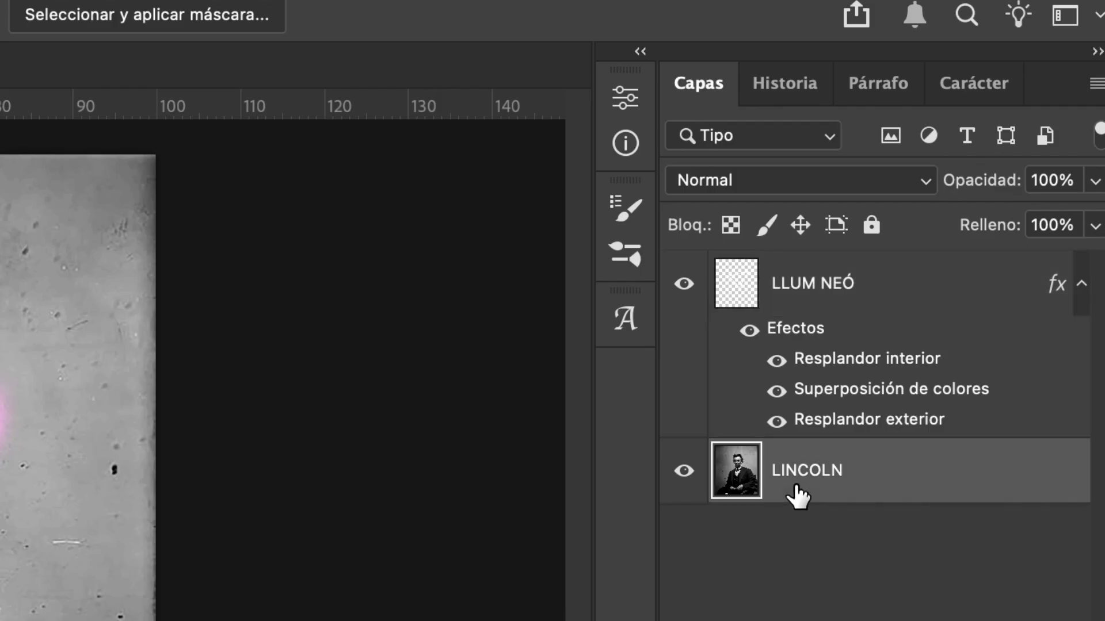
left_click(686, 285)
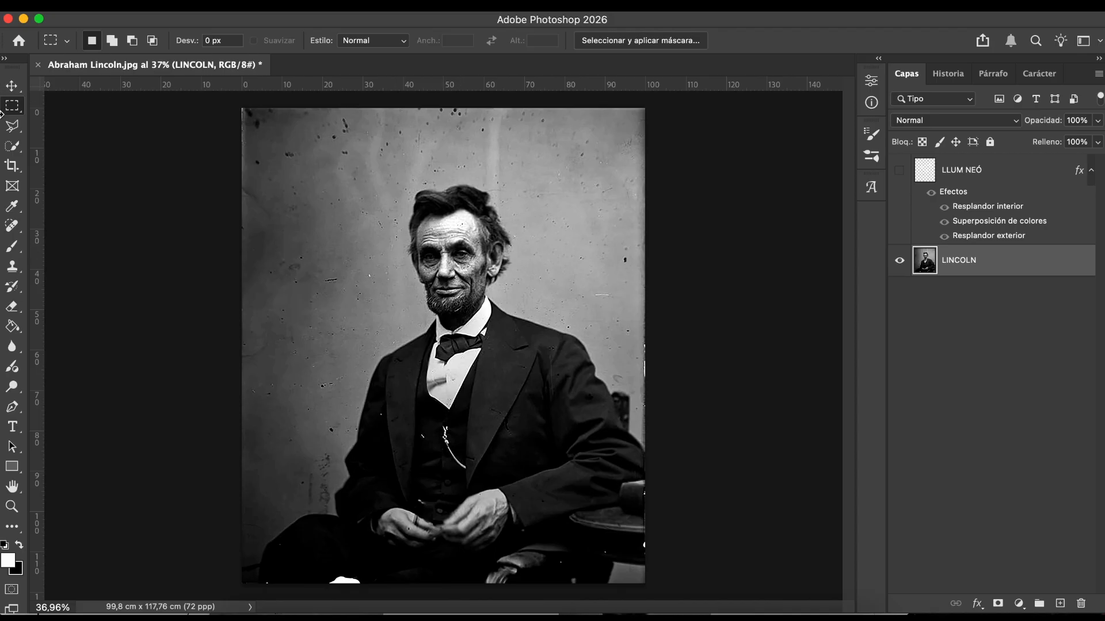
left_click(13, 148)
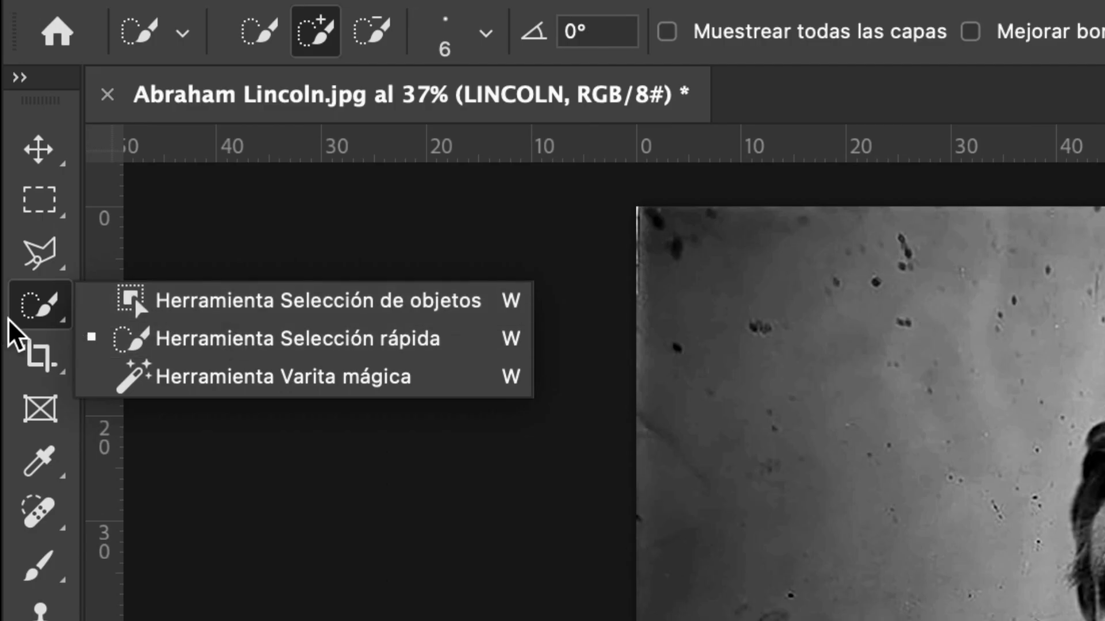
left_click(50, 256)
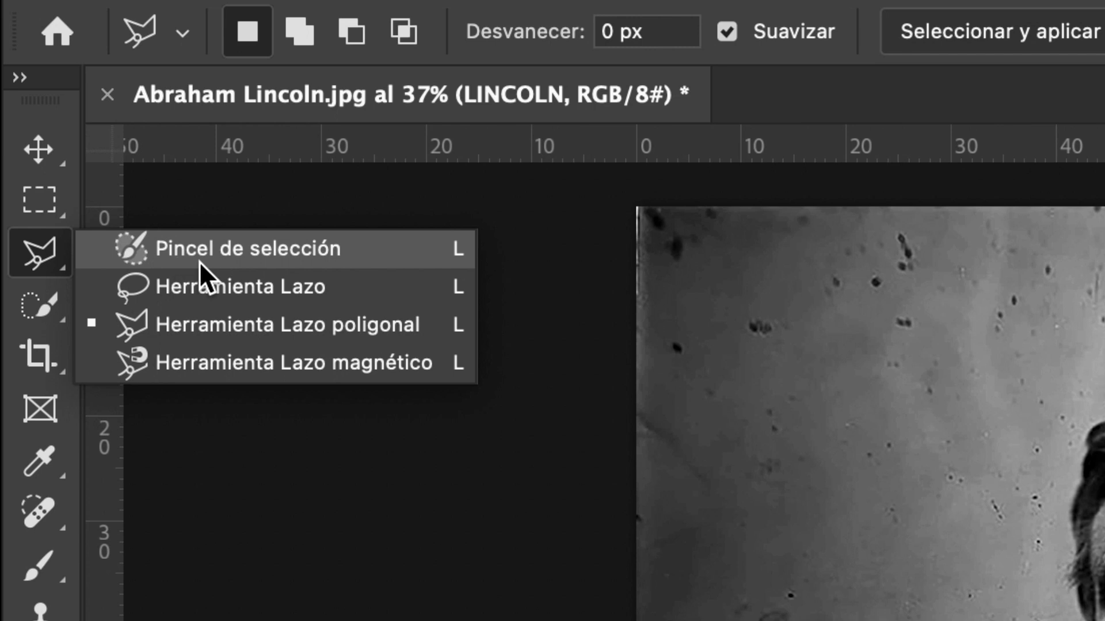
left_click(42, 305)
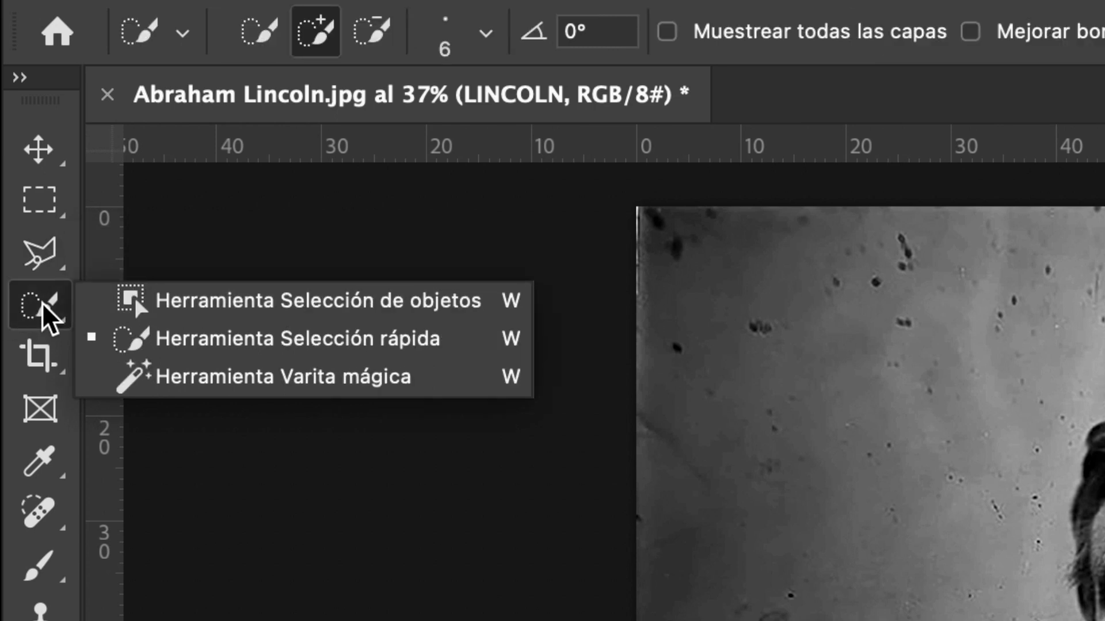
left_click(150, 333)
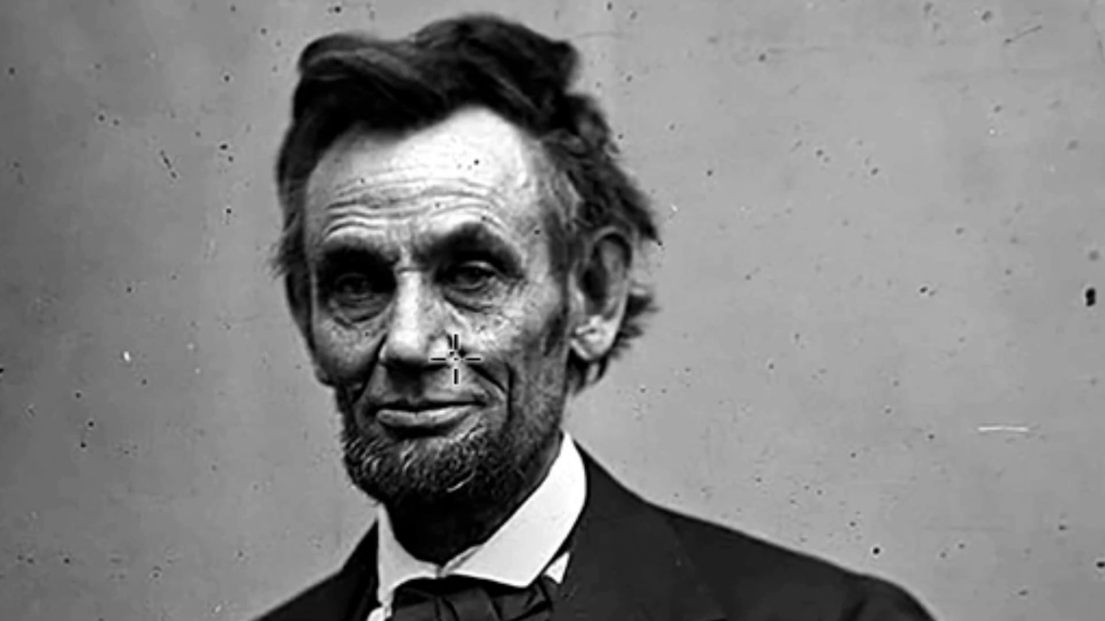
- Select Lincoln's whole figure with Quick Selection, covering the head, collar, suit, hands and legs down to the image's lower edge
mouse_move(531, 318)
left_mouse_down()
mouse_move(476, 315)
mouse_move(402, 390)
mouse_move(458, 297)
mouse_move(403, 431)
mouse_move(345, 321)
mouse_move(328, 192)
mouse_move(358, 122)
mouse_move(402, 105)
mouse_move(539, 133)
mouse_move(590, 195)
mouse_move(564, 310)
left_mouse_up()
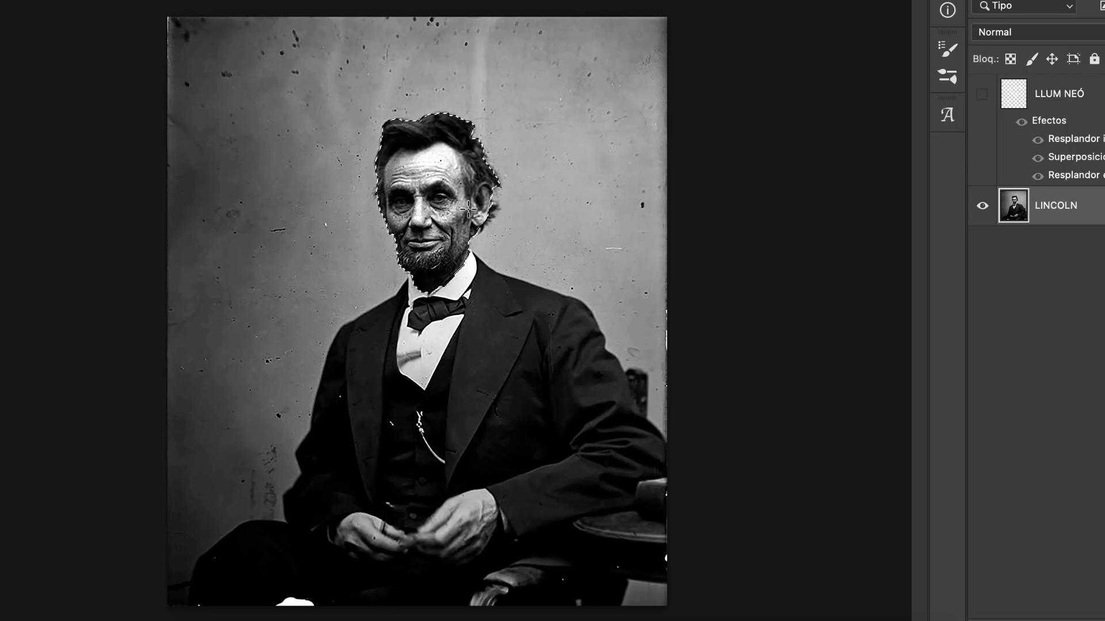
mouse_move(468, 207)
left_mouse_down()
mouse_move(452, 271)
mouse_move(545, 313)
mouse_move(579, 348)
mouse_move(636, 461)
mouse_move(538, 493)
mouse_move(407, 509)
mouse_move(365, 506)
mouse_move(316, 480)
left_mouse_up()
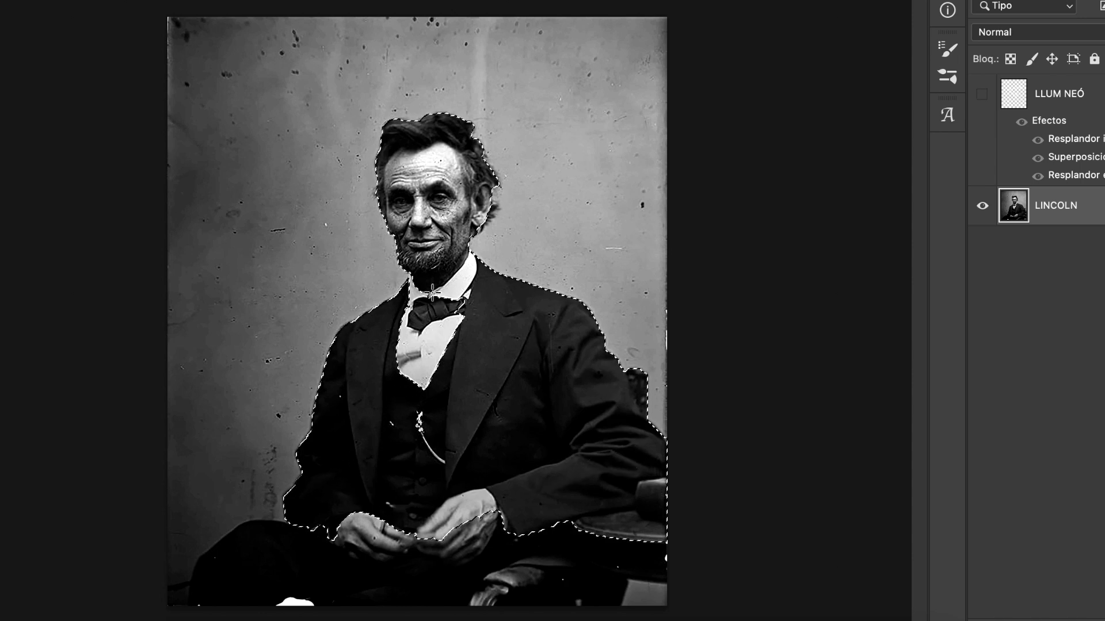
left_click_drag(444, 278, 417, 325)
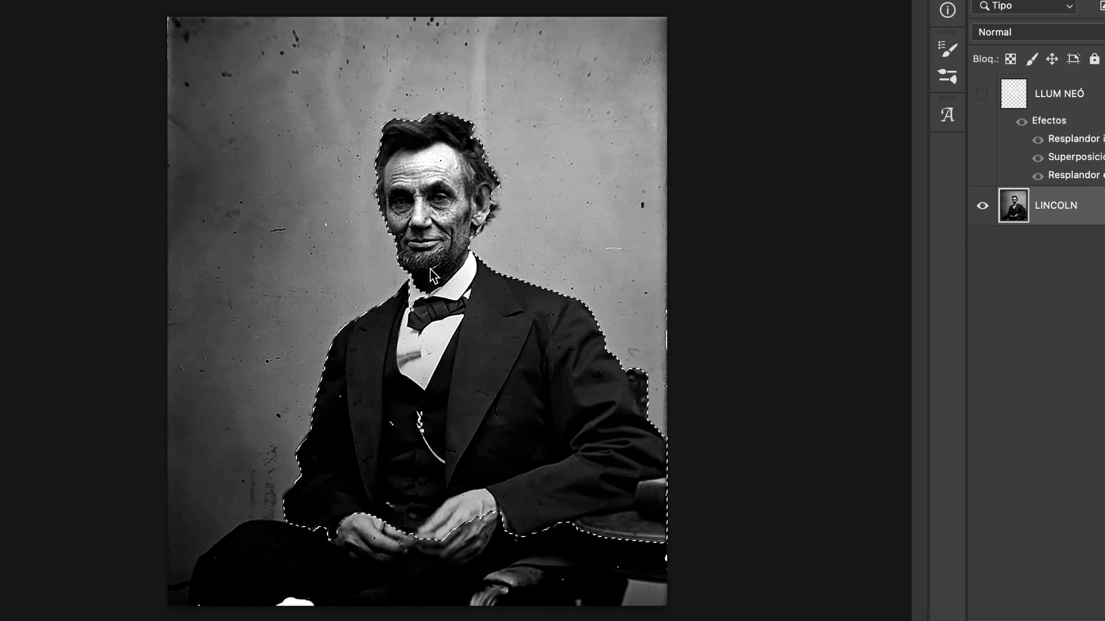
left_click(408, 306)
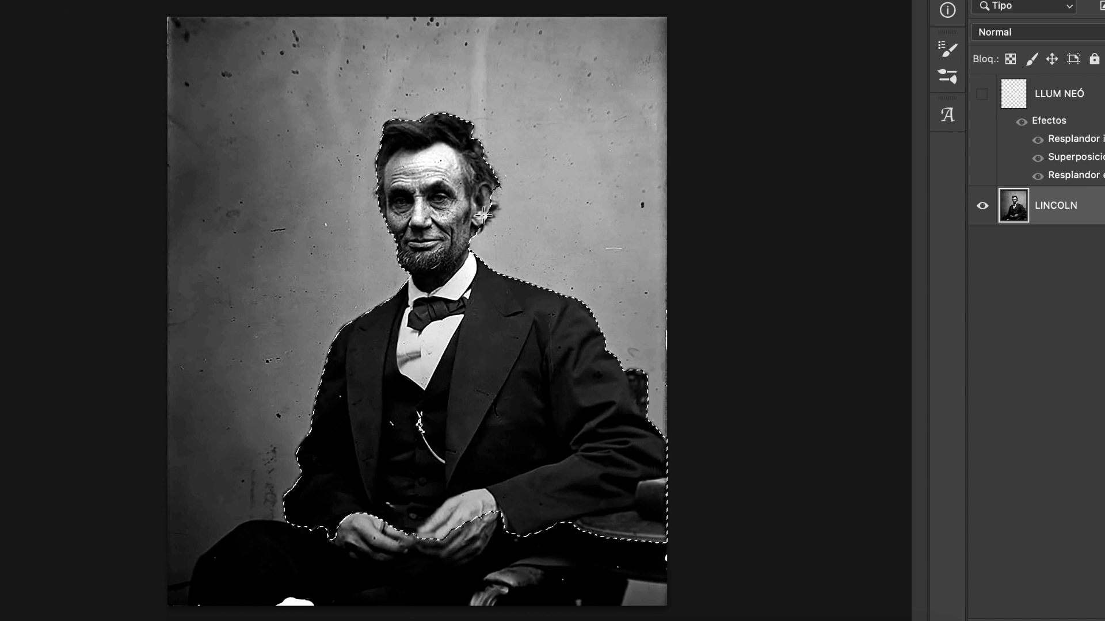
left_click_drag(365, 499, 333, 553)
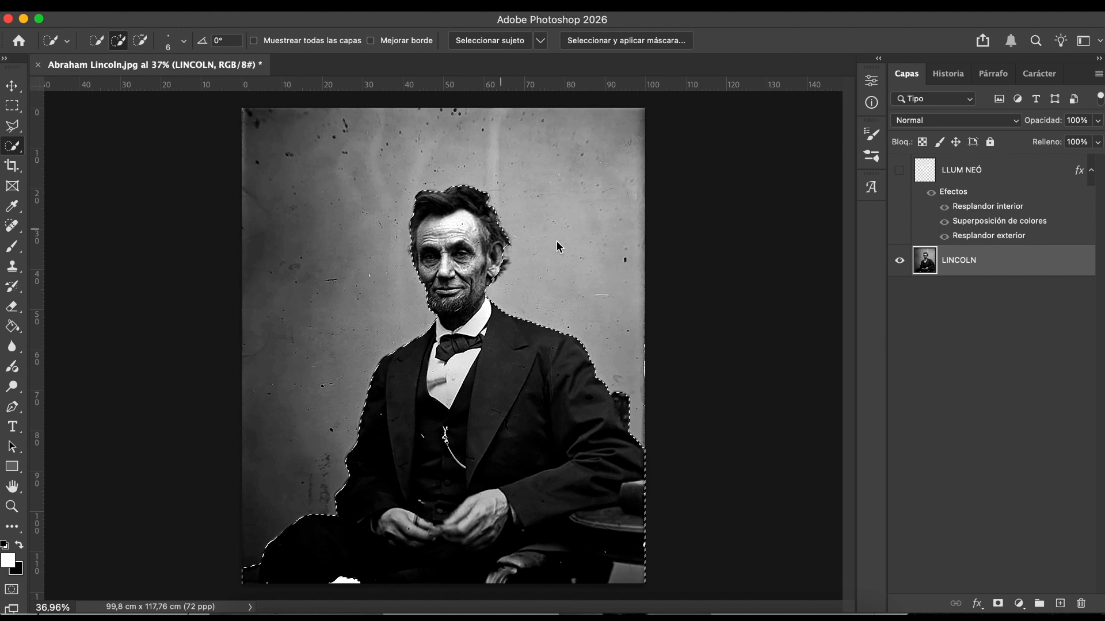
- Show the LLUM NEÓ layer again and add a layer mask to it from the figure selection
left_click(900, 171)
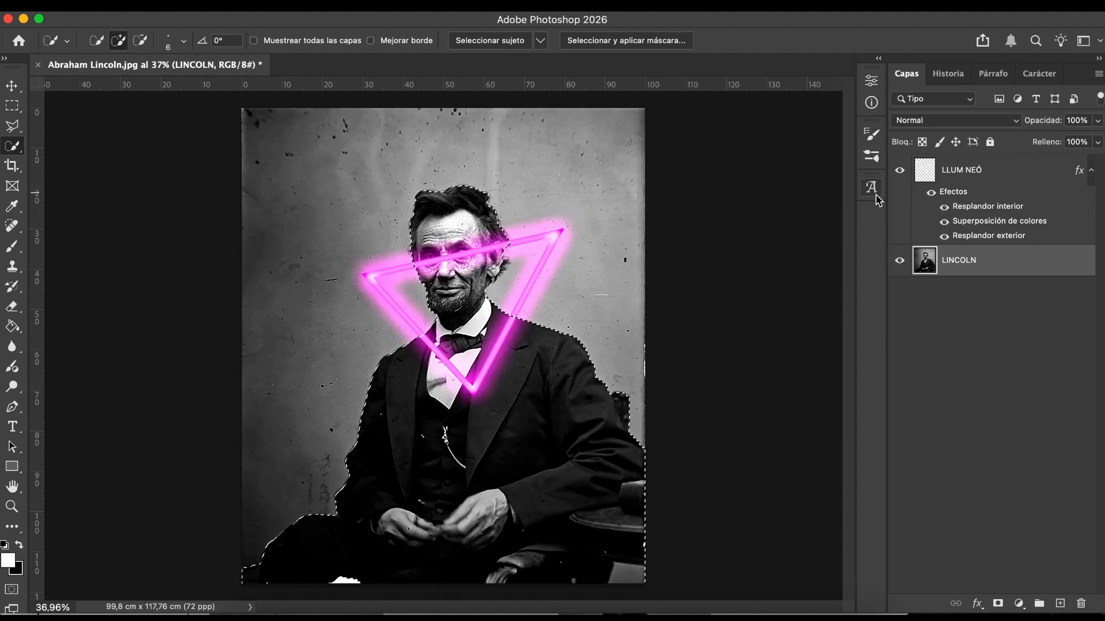
left_click(900, 171)
left_click(899, 173)
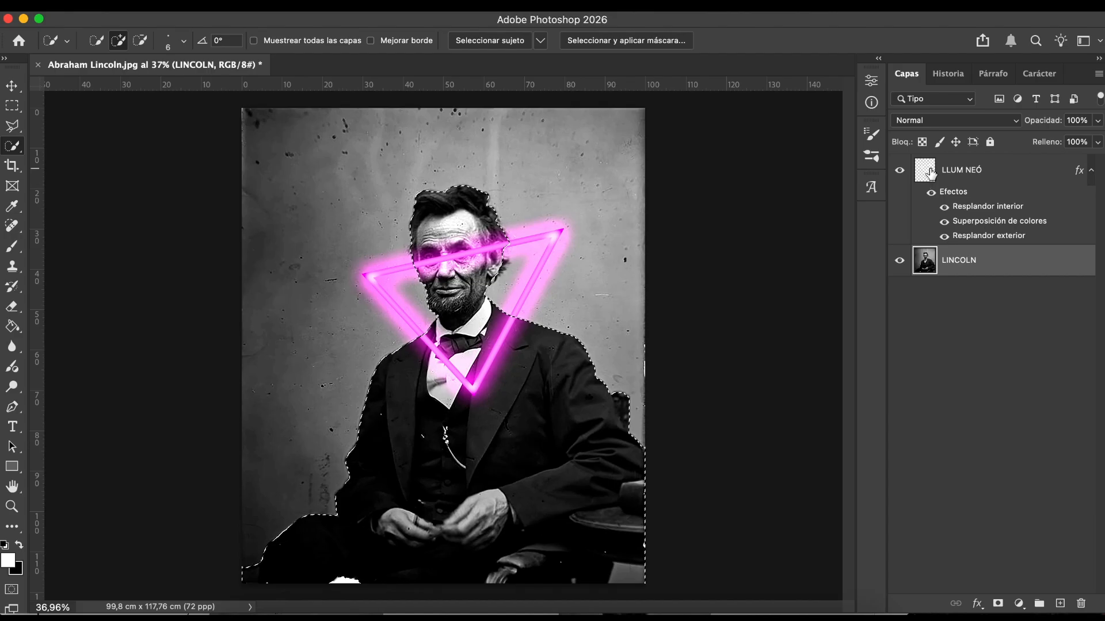
left_click(931, 173)
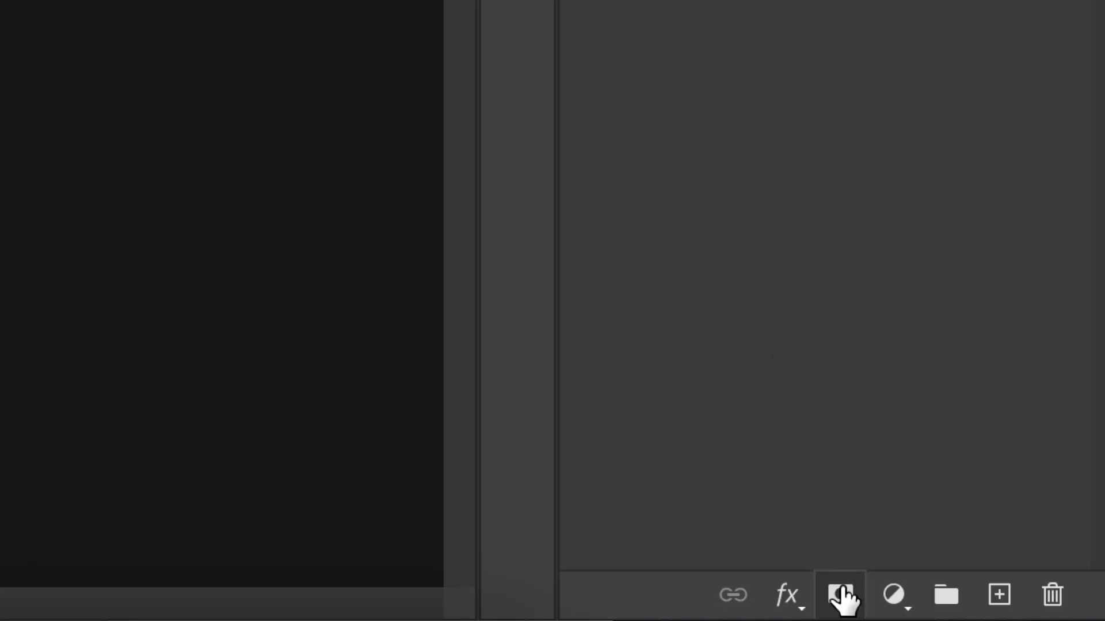
left_click(842, 594)
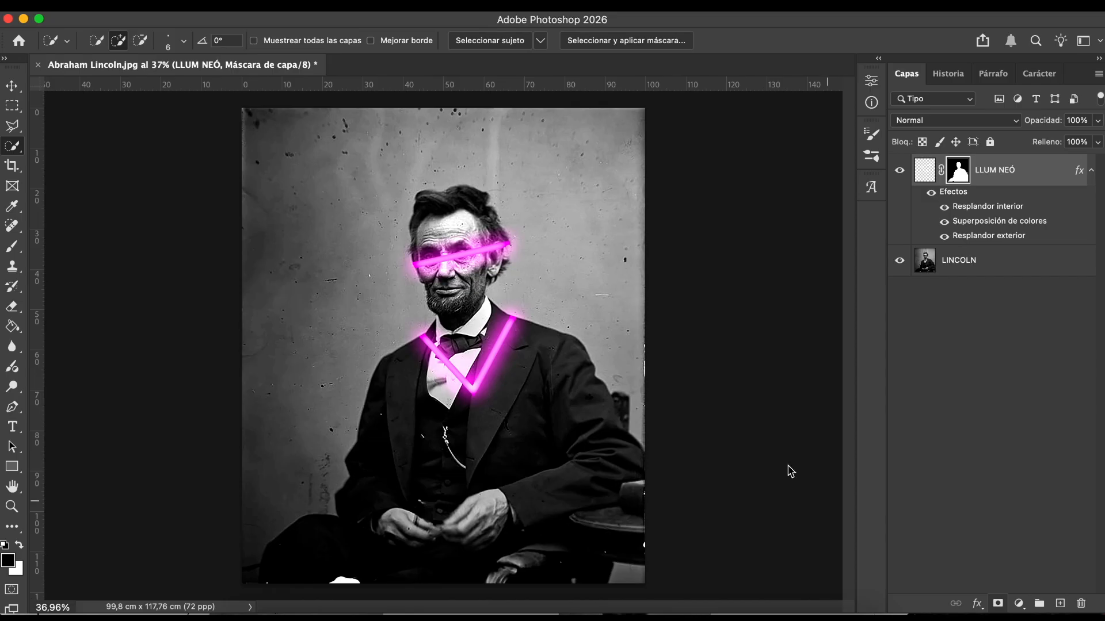
- Invert the LLUM NEÓ layer mask to hide the neon triangle over Lincoln's figure
left_click(962, 173, "alt")
left_click(963, 174, "alt")
key("super+i")
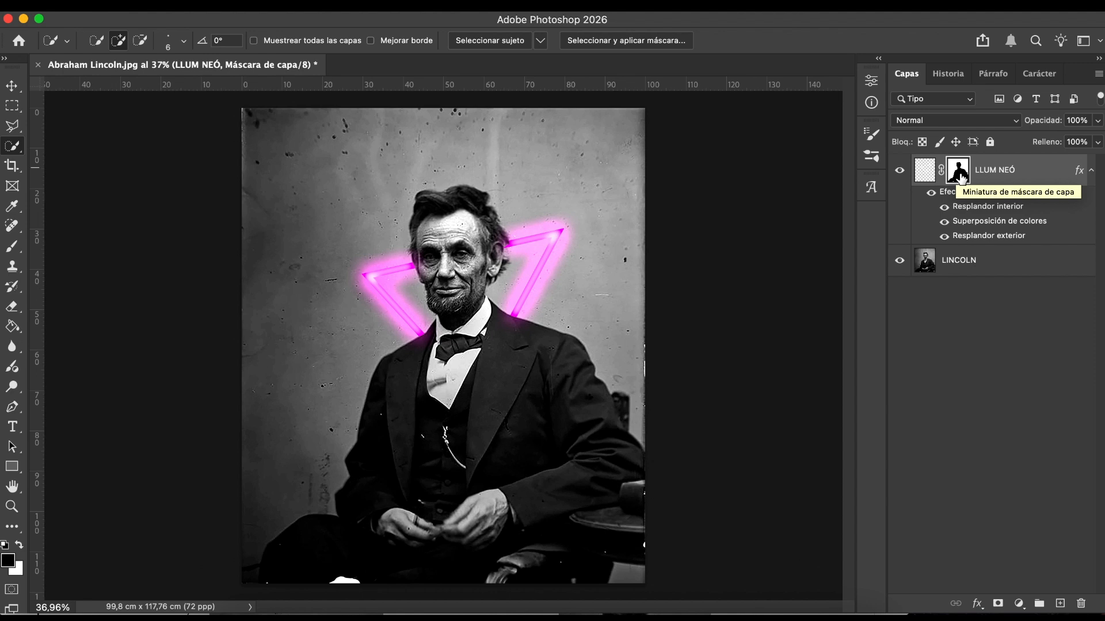
- Paint white on the LLUM NEÓ layer mask with a soft 192 px brush to reveal the triangle's lower corner over Lincoln's chest
left_click(13, 248)
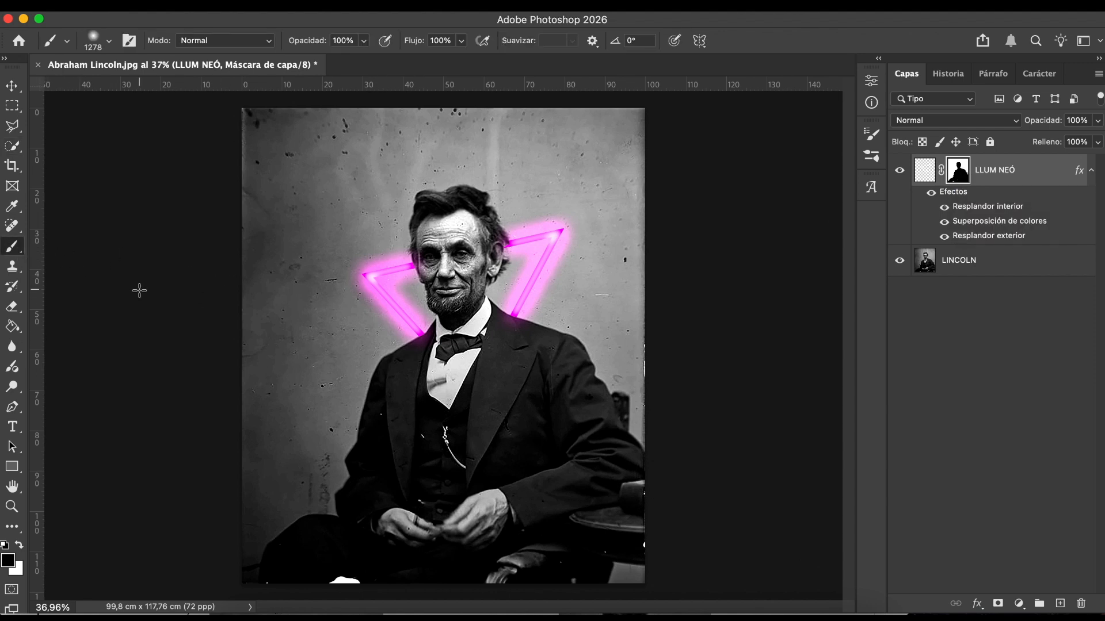
left_click(112, 43)
left_click(160, 87)
key("x")
mouse_move(448, 365)
left_mouse_down()
mouse_move(428, 333)
mouse_move(465, 385)
left_mouse_up()
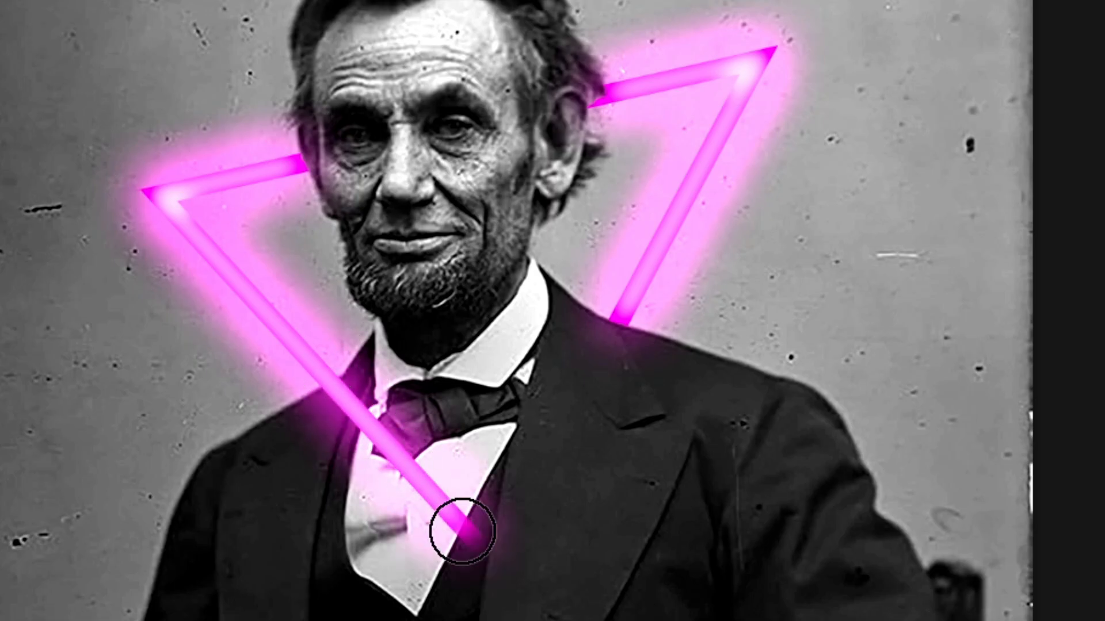
mouse_move(462, 531)
left_mouse_down()
mouse_move(472, 551)
mouse_move(612, 307)
mouse_move(454, 568)
left_mouse_up()
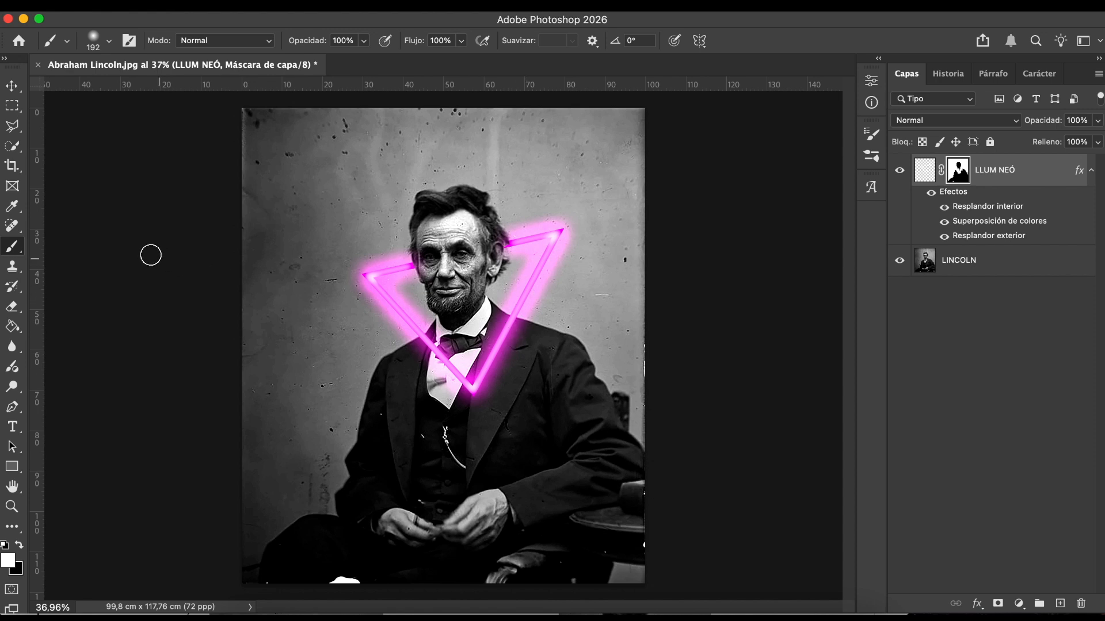
left_click(19, 545)
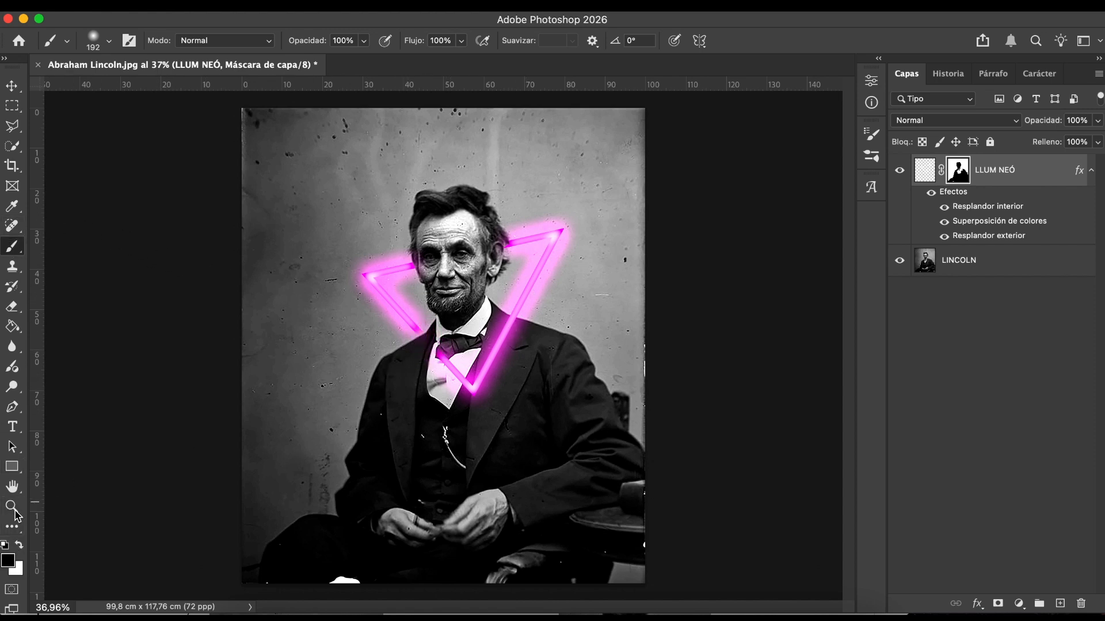
left_click(19, 545)
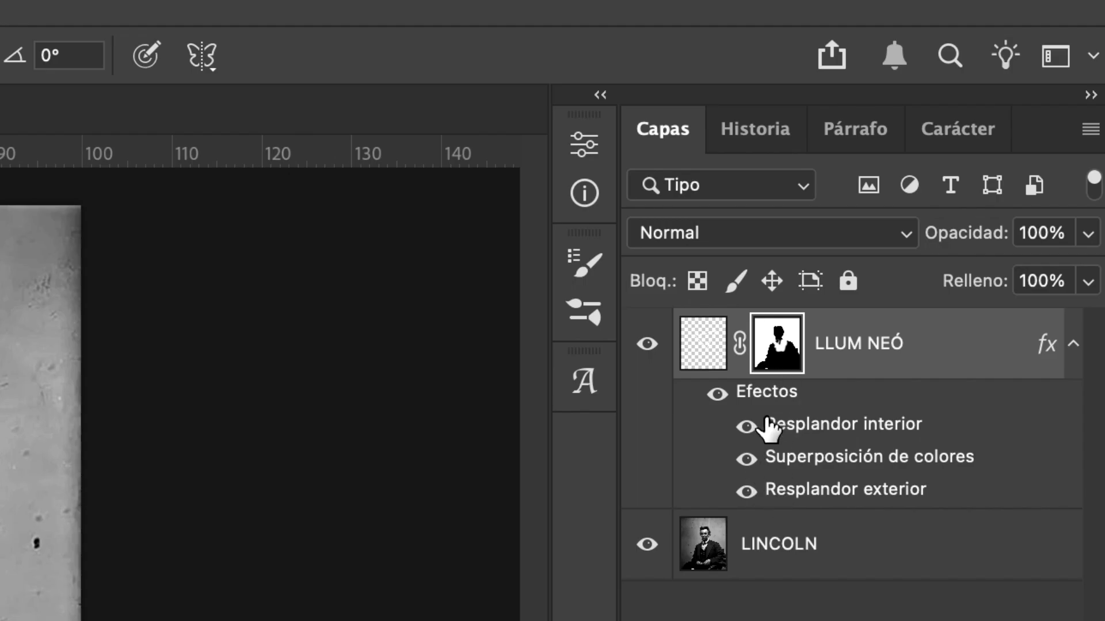
left_click(1072, 343)
left_click(1072, 343)
left_click(1073, 343)
left_click(1073, 343)
left_click(1090, 173)
left_click(1091, 172)
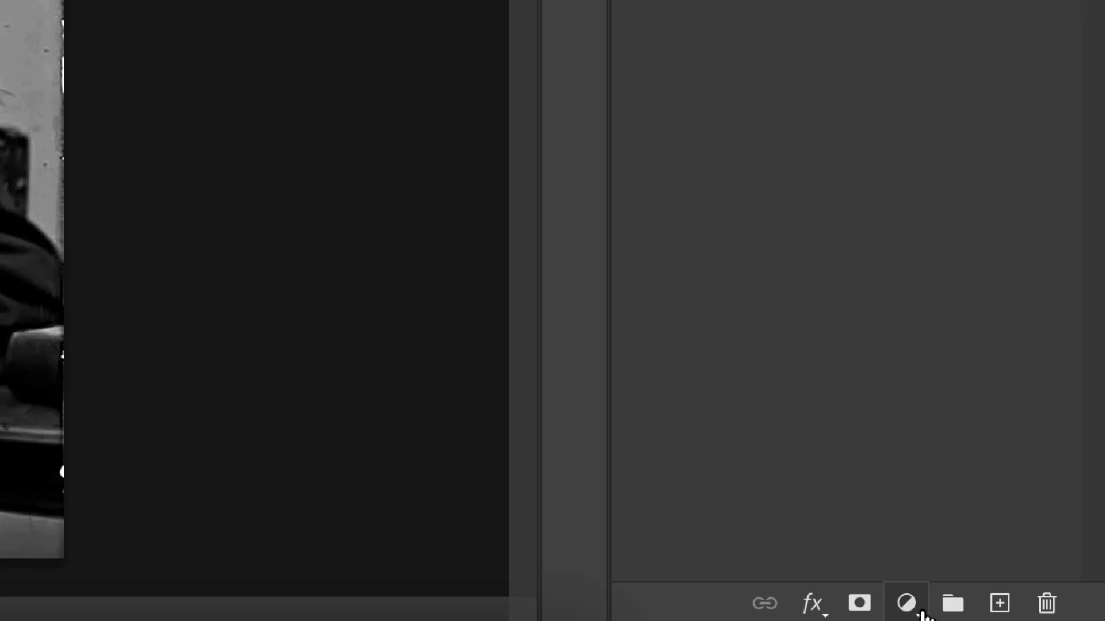
left_click(906, 604)
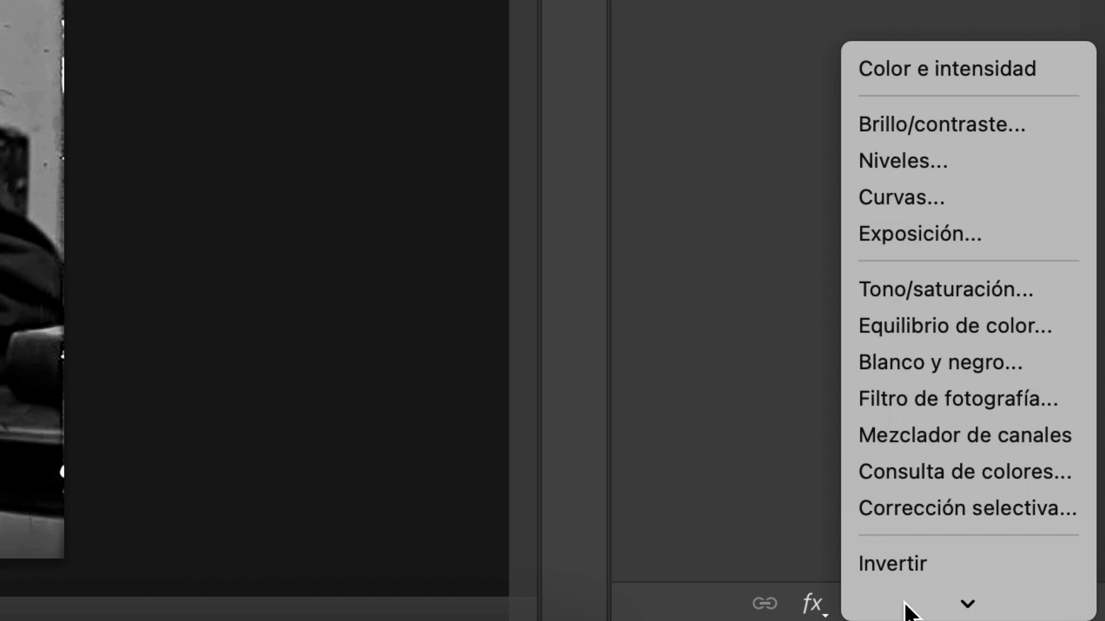
mouse_move(905, 602)
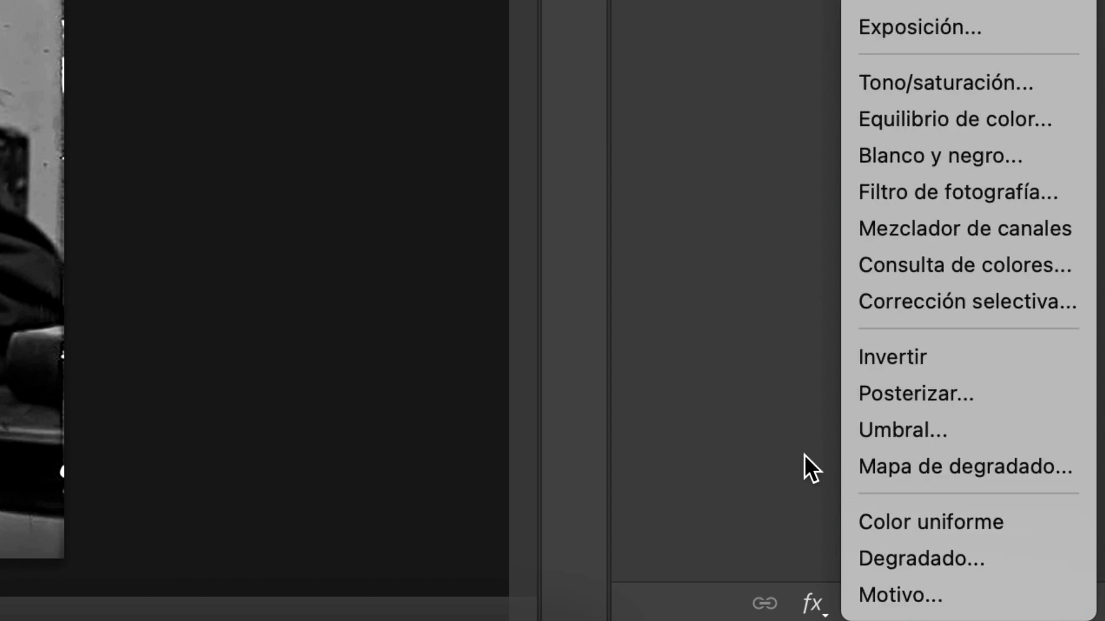
left_click(823, 541)
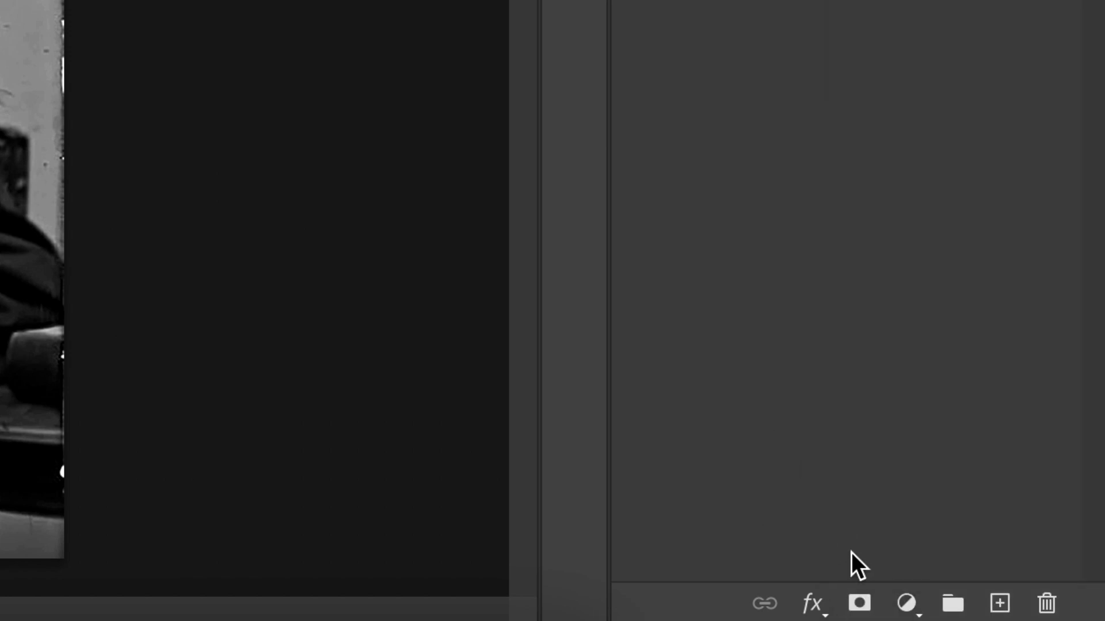
- Add a Hue/Saturation adjustment layer above the LLUM NEÓ layer and set its saturation to 0
left_click(907, 604)
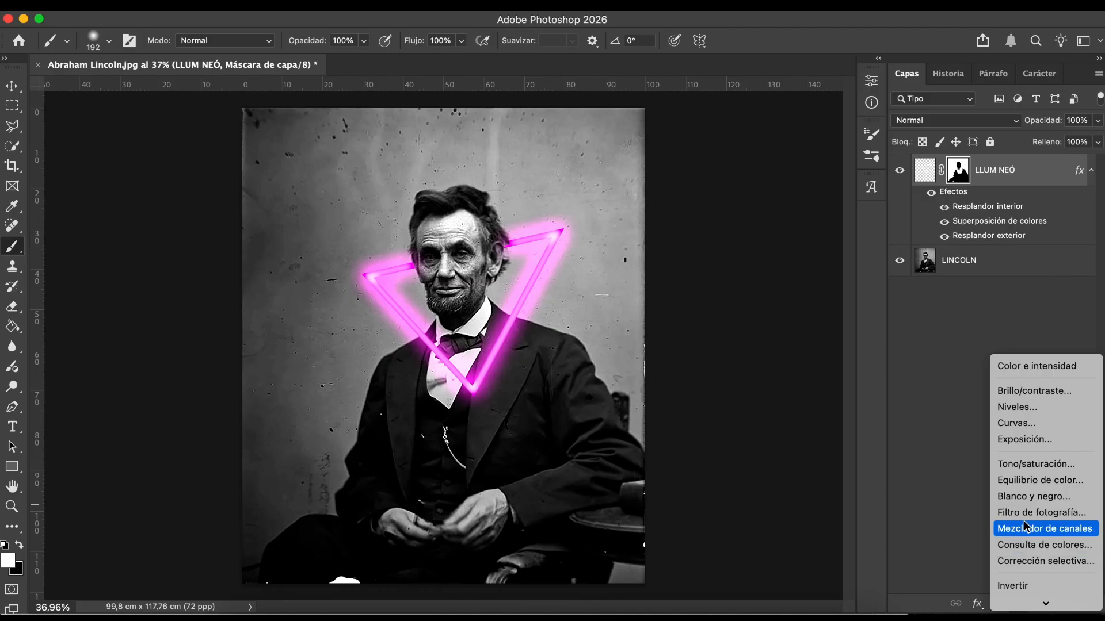
left_click(1049, 469)
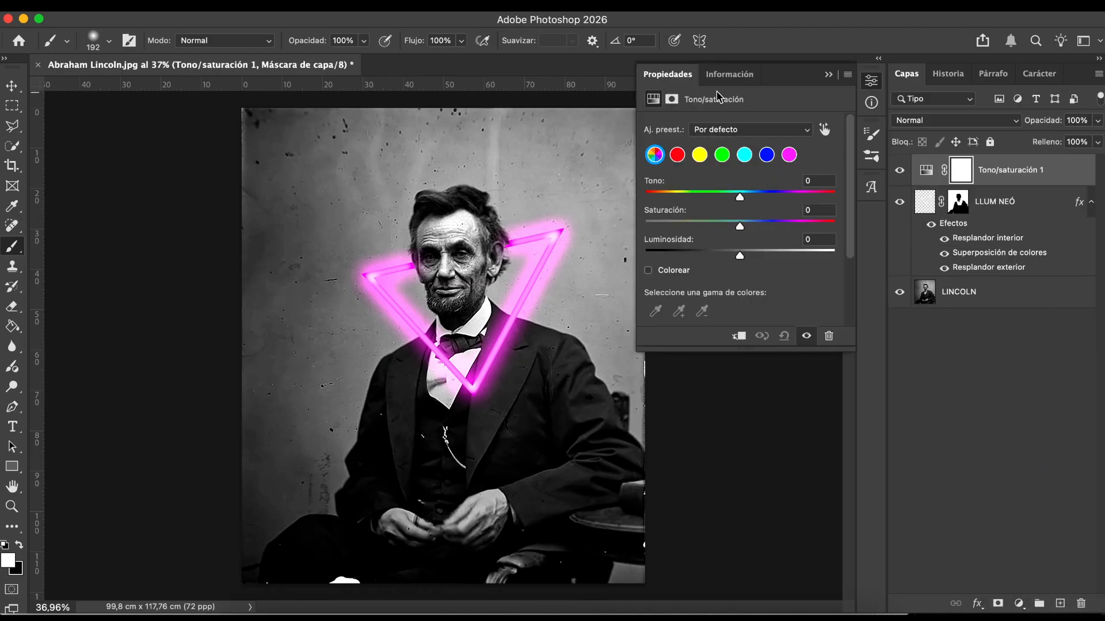
mouse_move(743, 226)
left_mouse_down()
mouse_move(667, 228)
mouse_move(753, 227)
left_mouse_up()
left_click(816, 210)
type("0")
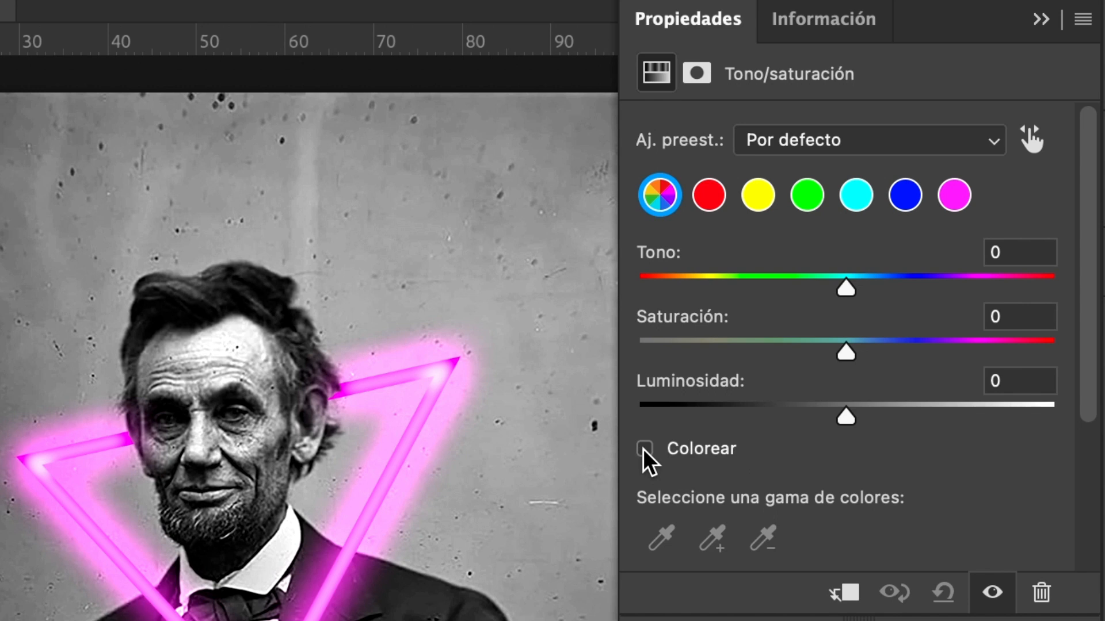
- Colorize the whole image through the Hue/Saturation adjustment with a magenta hue of 308
left_click(645, 449)
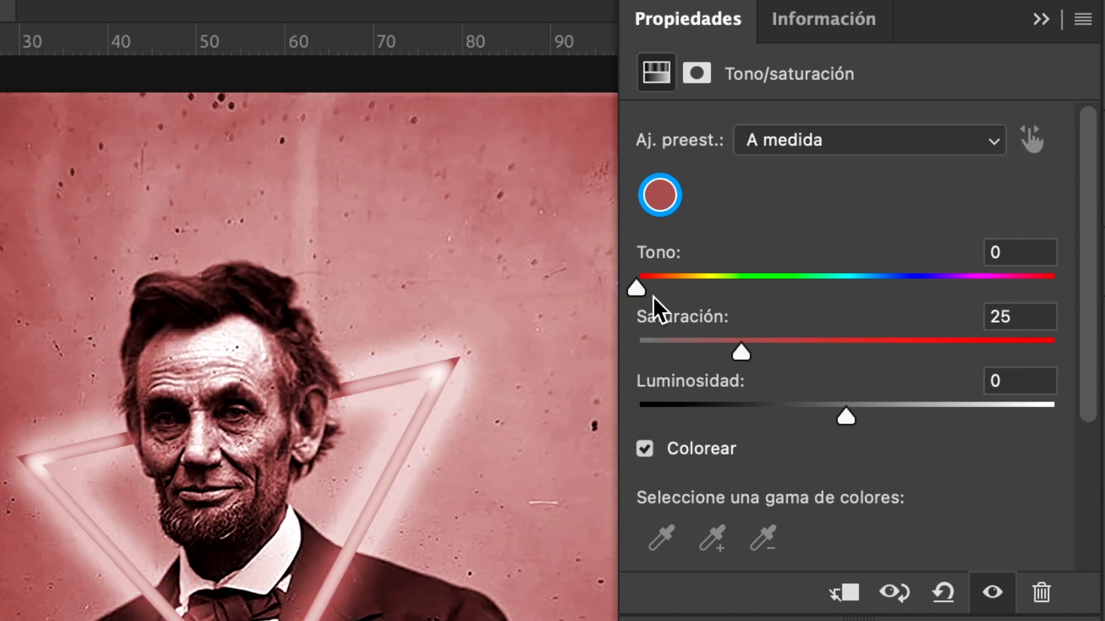
left_click_drag(648, 287, 803, 281)
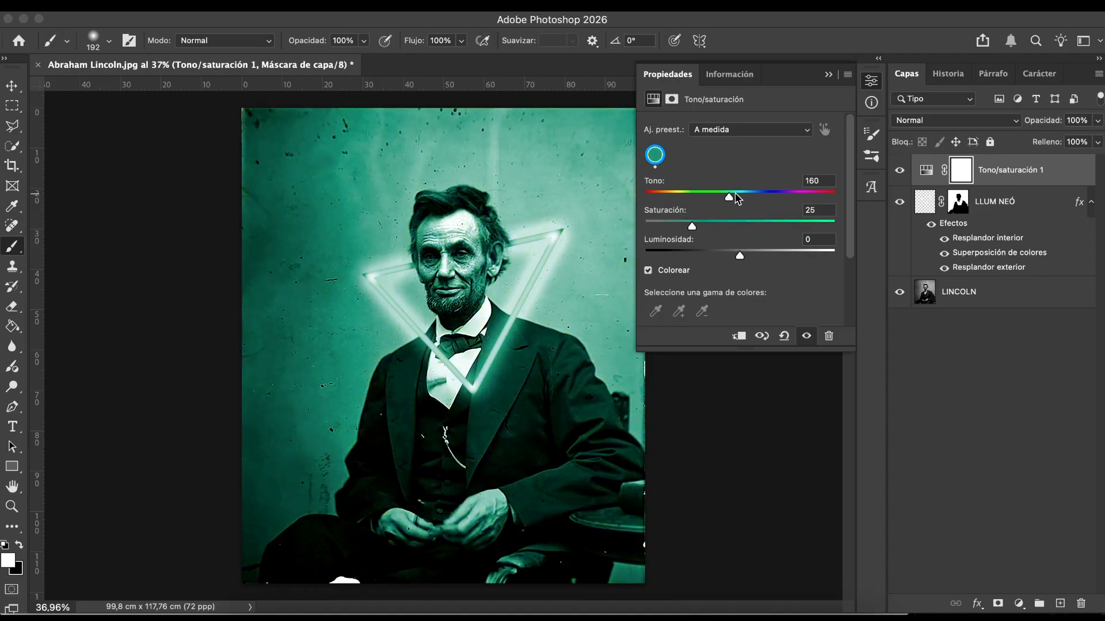
left_click_drag(736, 198, 808, 195)
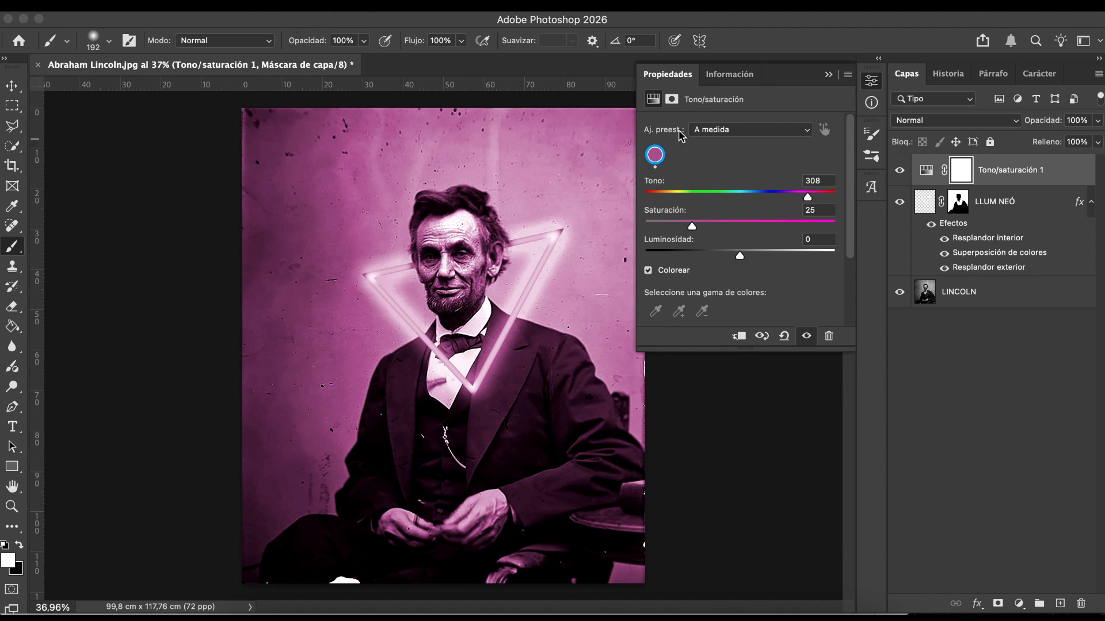
left_click(828, 75)
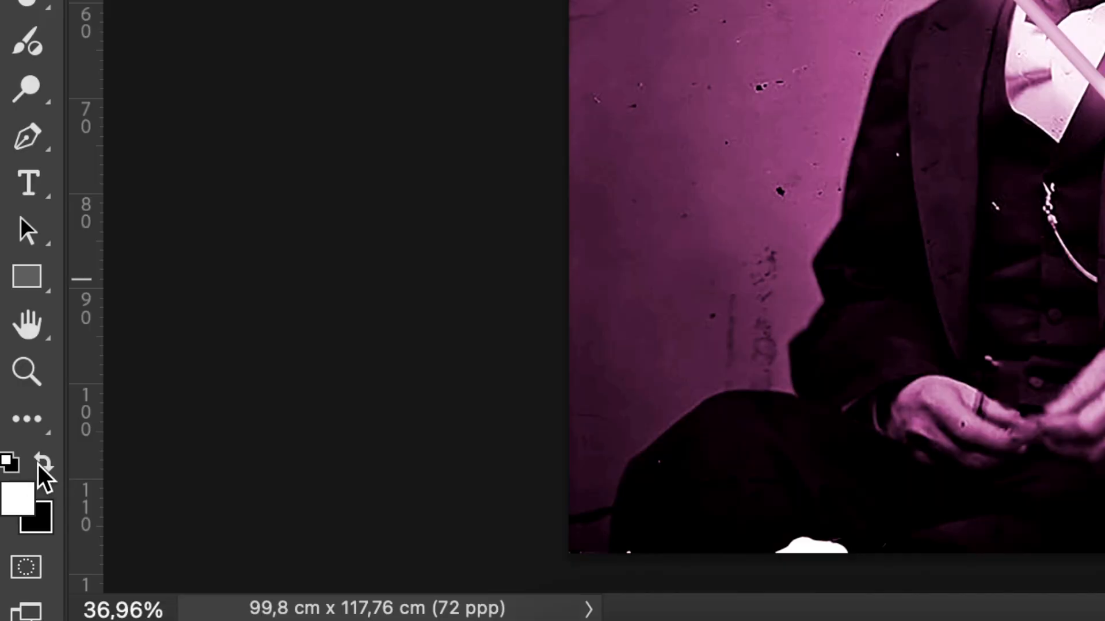
- Paint black on the Hue/Saturation mask with a soft 444 px brush, keeping the tint only around the triangle, and inspect the mask alone
left_click(43, 463)
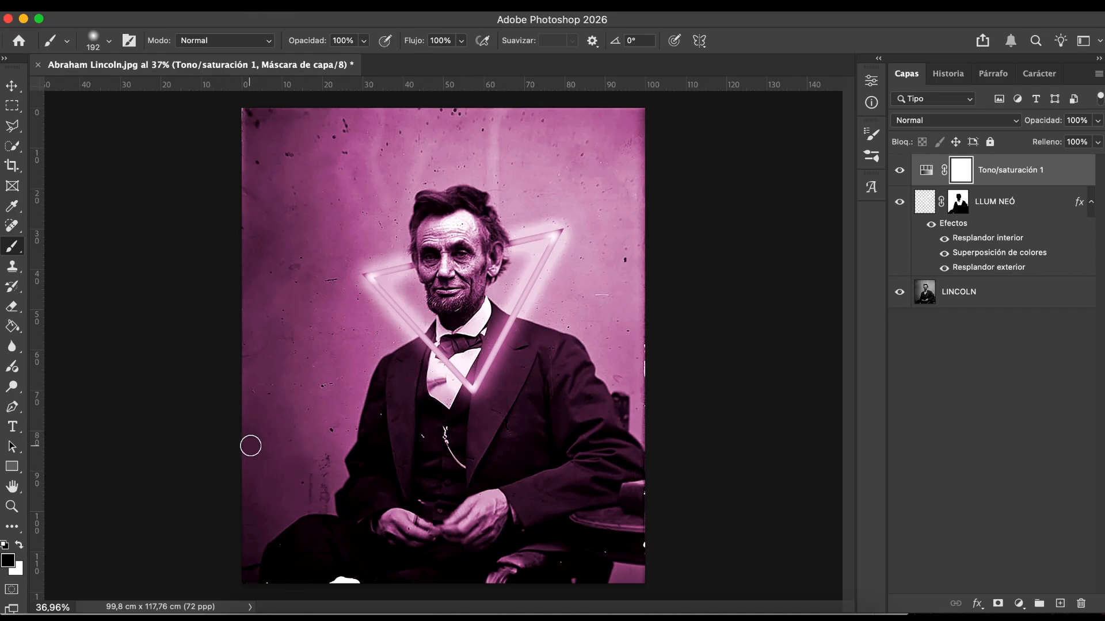
left_click(109, 41)
left_click_drag(135, 87, 174, 89)
key("Return")
mouse_move(284, 336)
left_mouse_down()
mouse_move(309, 449)
mouse_move(264, 361)
mouse_move(276, 420)
mouse_move(342, 524)
mouse_move(262, 440)
mouse_move(303, 557)
left_mouse_up()
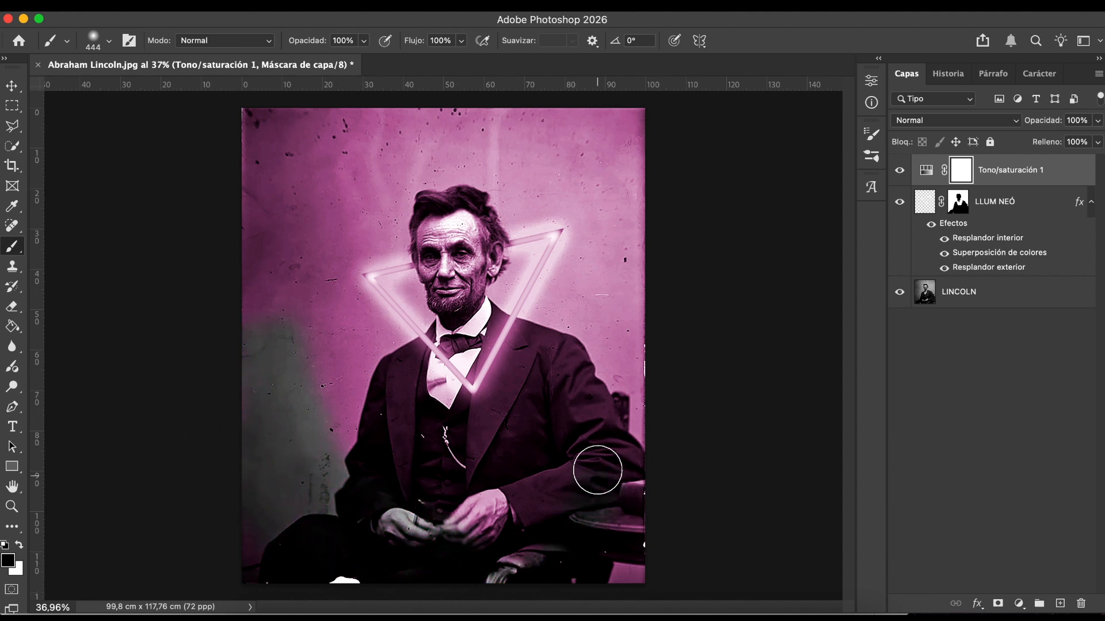
mouse_move(611, 481)
left_mouse_down()
mouse_move(653, 293)
mouse_move(650, 200)
mouse_move(602, 103)
mouse_move(642, 110)
mouse_move(254, 116)
mouse_move(242, 272)
mouse_move(240, 250)
mouse_move(264, 247)
mouse_move(296, 307)
mouse_move(304, 365)
mouse_move(351, 443)
mouse_move(286, 352)
mouse_move(250, 326)
mouse_move(389, 450)
mouse_move(239, 275)
mouse_move(248, 212)
mouse_move(355, 134)
mouse_move(631, 142)
mouse_move(654, 229)
mouse_move(520, 544)
mouse_move(663, 372)
mouse_move(404, 509)
mouse_move(359, 450)
left_mouse_up()
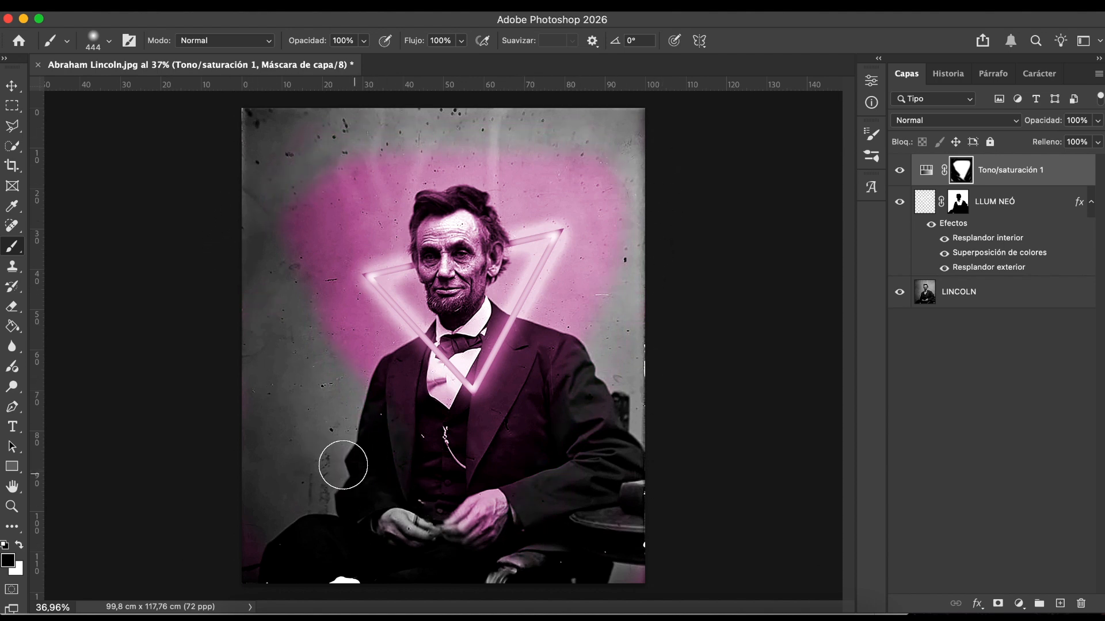
left_click(959, 174, "alt")
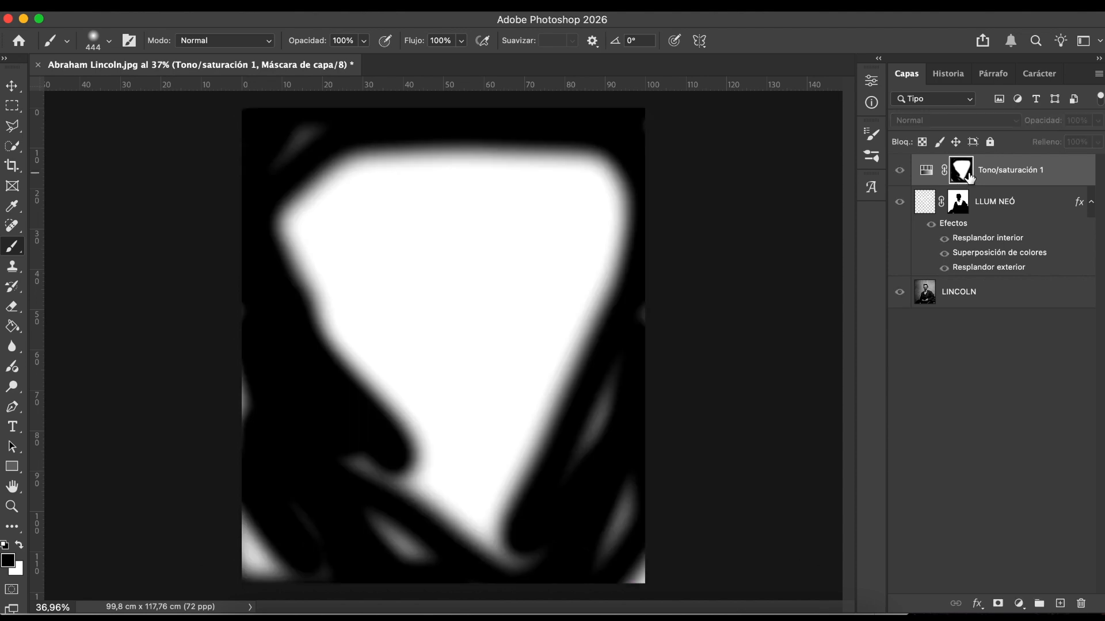
left_click(970, 177, "alt")
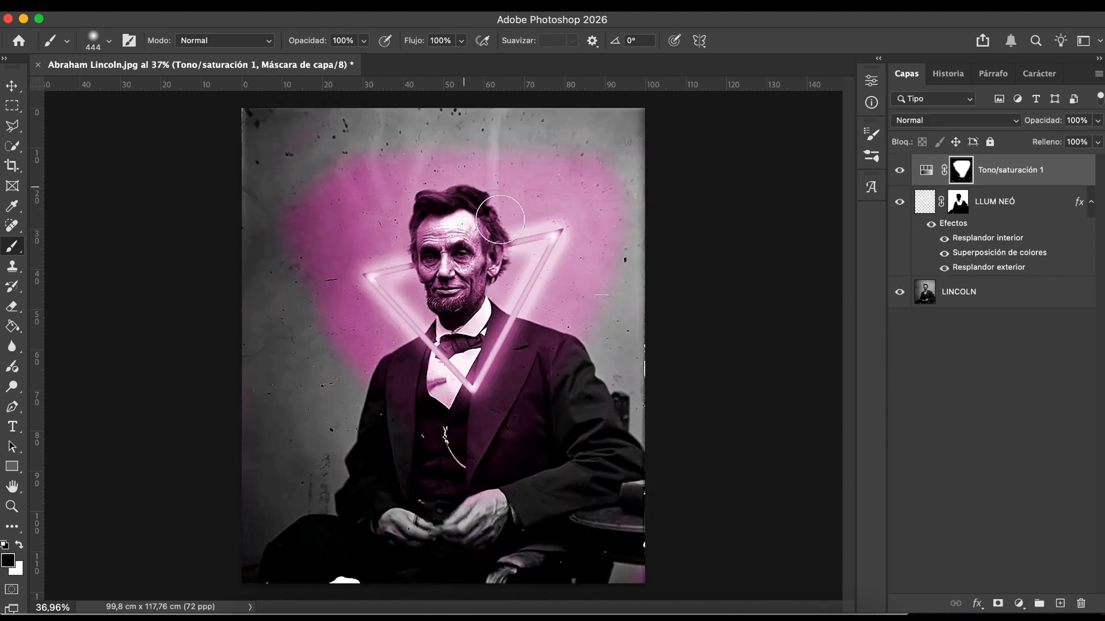